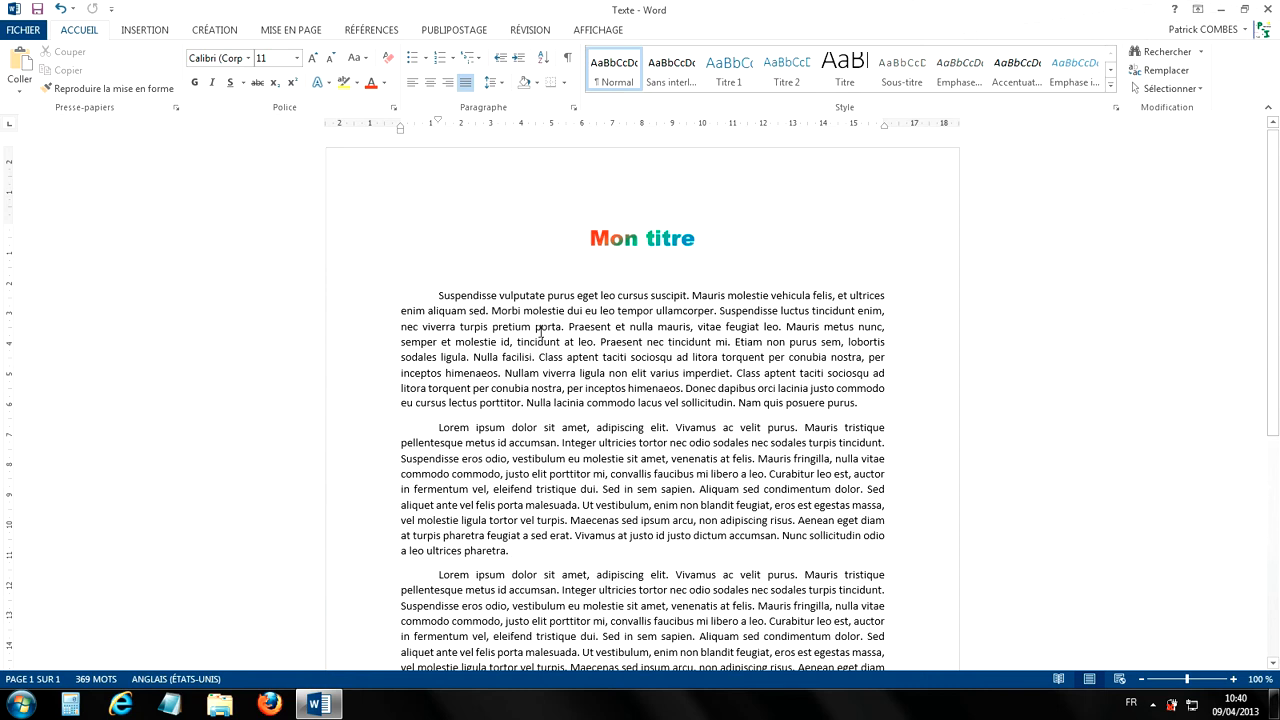
# Step: Insert a notched right block arrow over the first paragraph, about 4.45 cm high and 7.28 cm wide
pyautogui.click(145, 32)
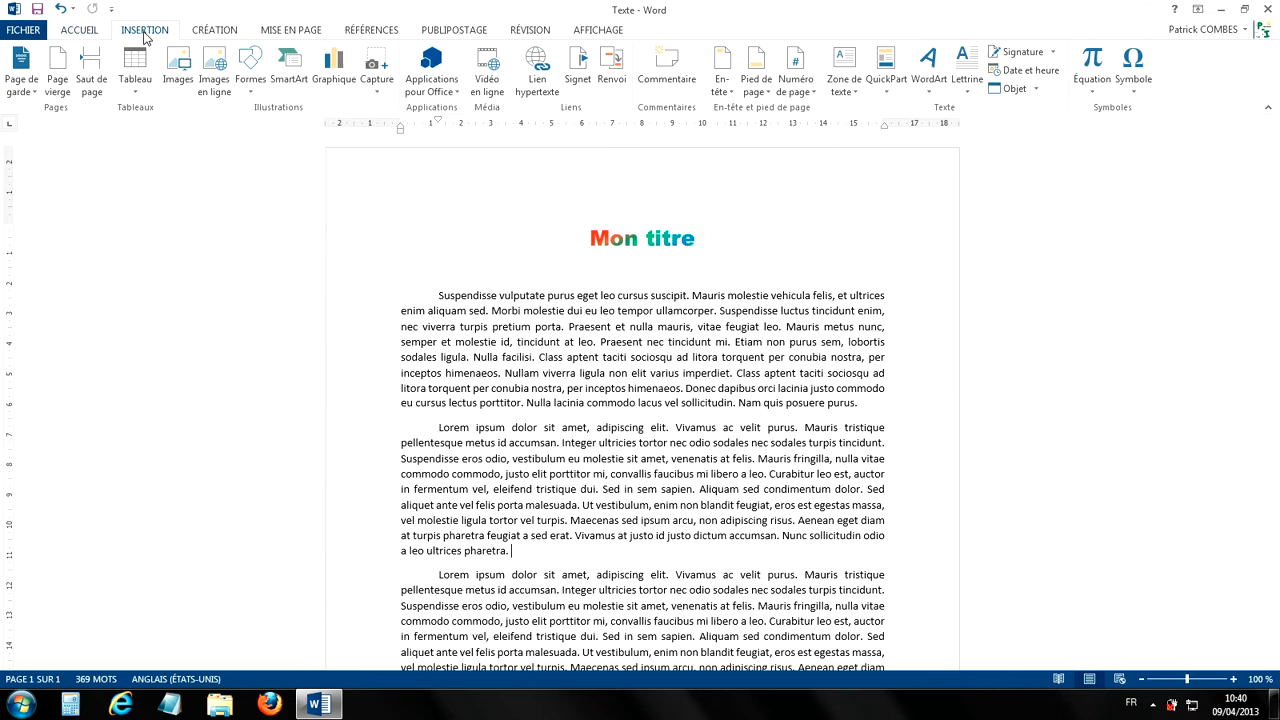
pyautogui.click(262, 94)
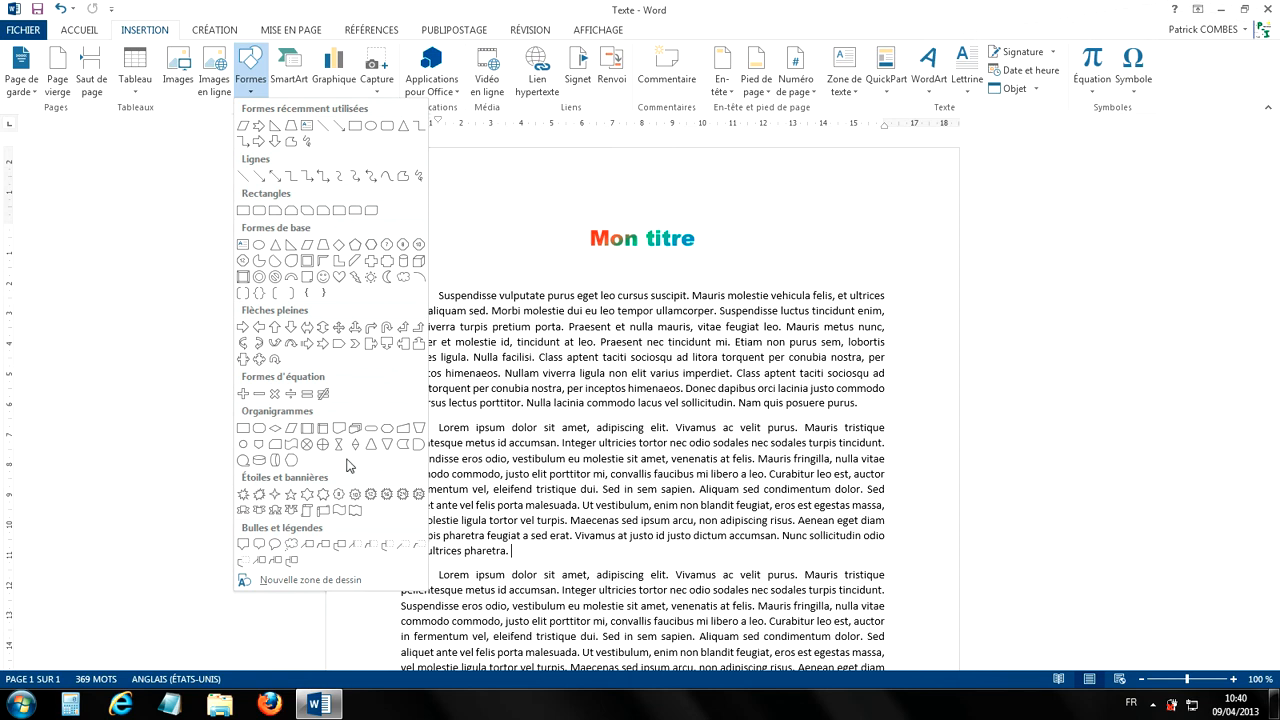
pyautogui.click(324, 350)
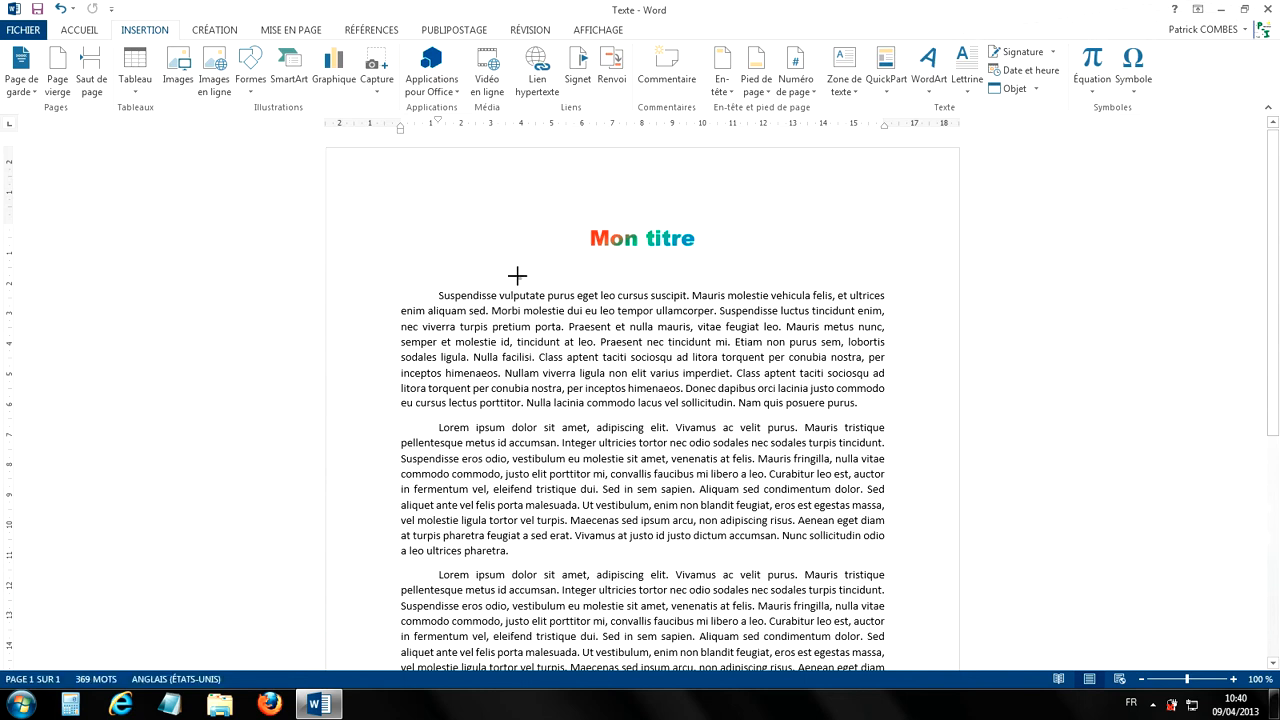
pyautogui.moveTo(517, 275); pyautogui.dragTo(738, 410)
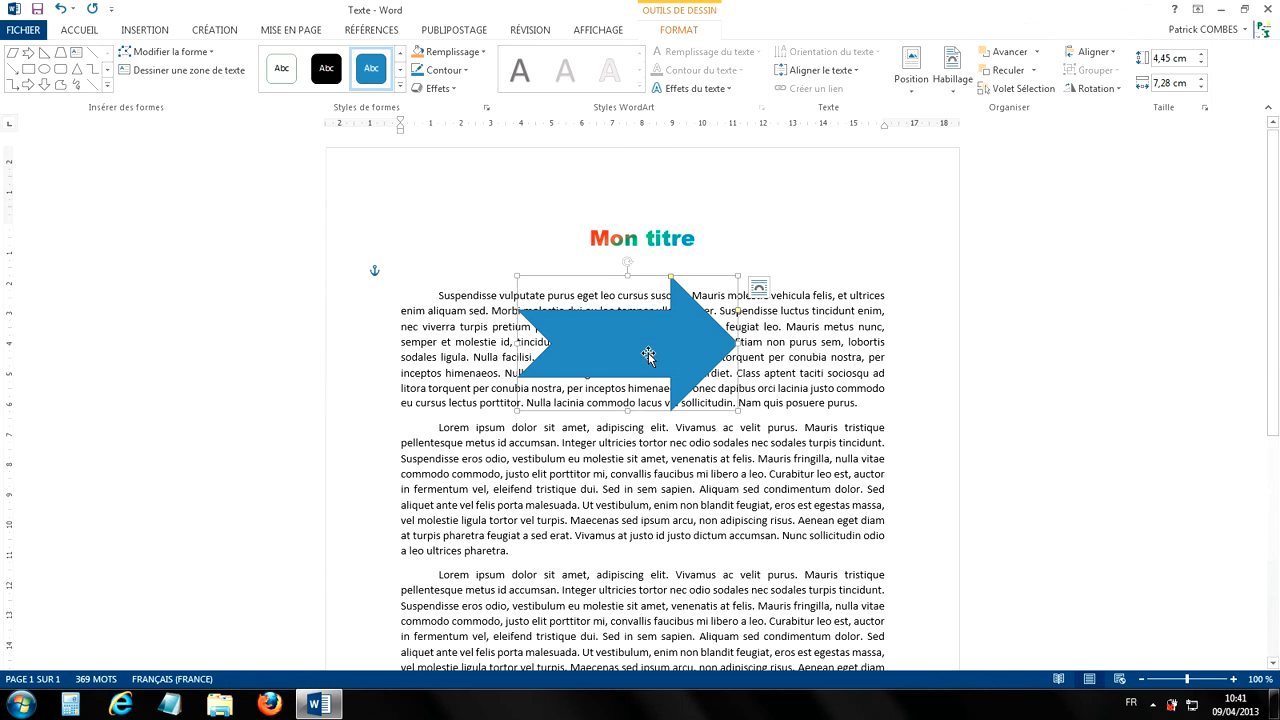
# Step: Move the arrow up into the page's left margin area beside the title, then deselect it
pyautogui.moveTo(648, 352); pyautogui.dragTo(526, 290)
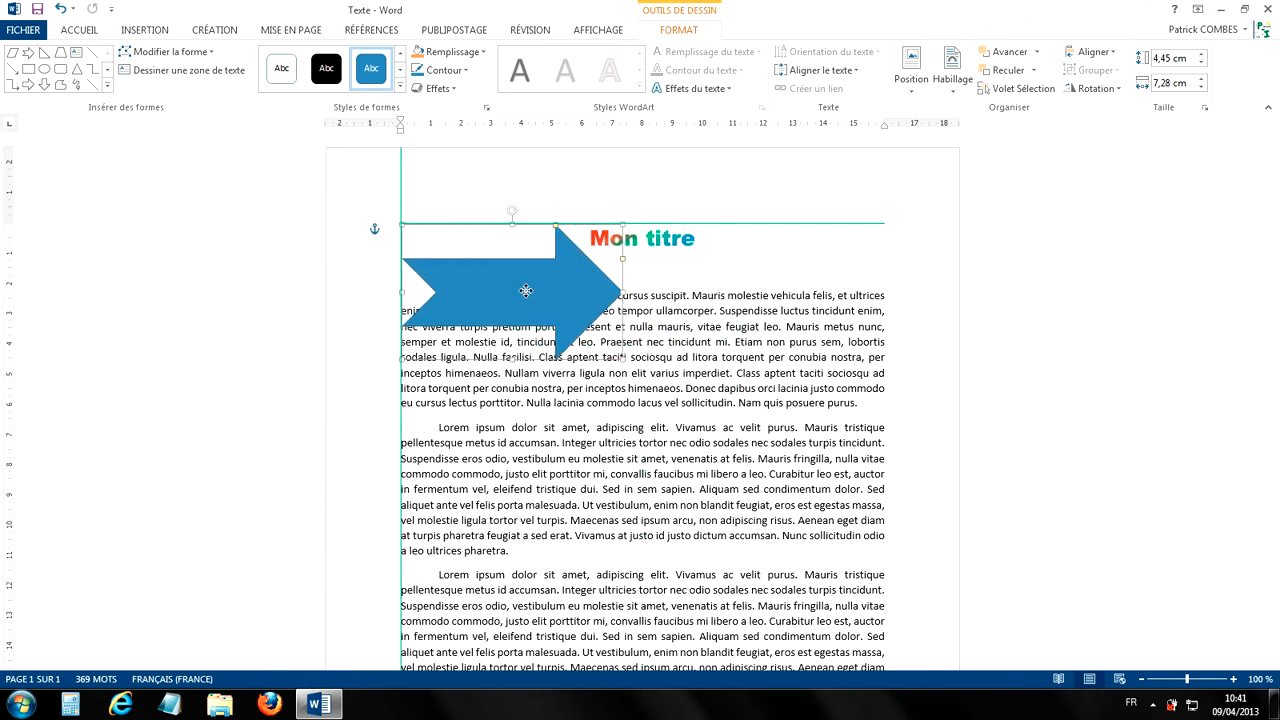
pyautogui.moveTo(526, 290)
pyautogui.mouseDown()
pyautogui.moveTo(565, 305)
pyautogui.moveTo(513, 275)
pyautogui.moveTo(480, 276)
pyautogui.moveTo(540, 277)
pyautogui.mouseUp()
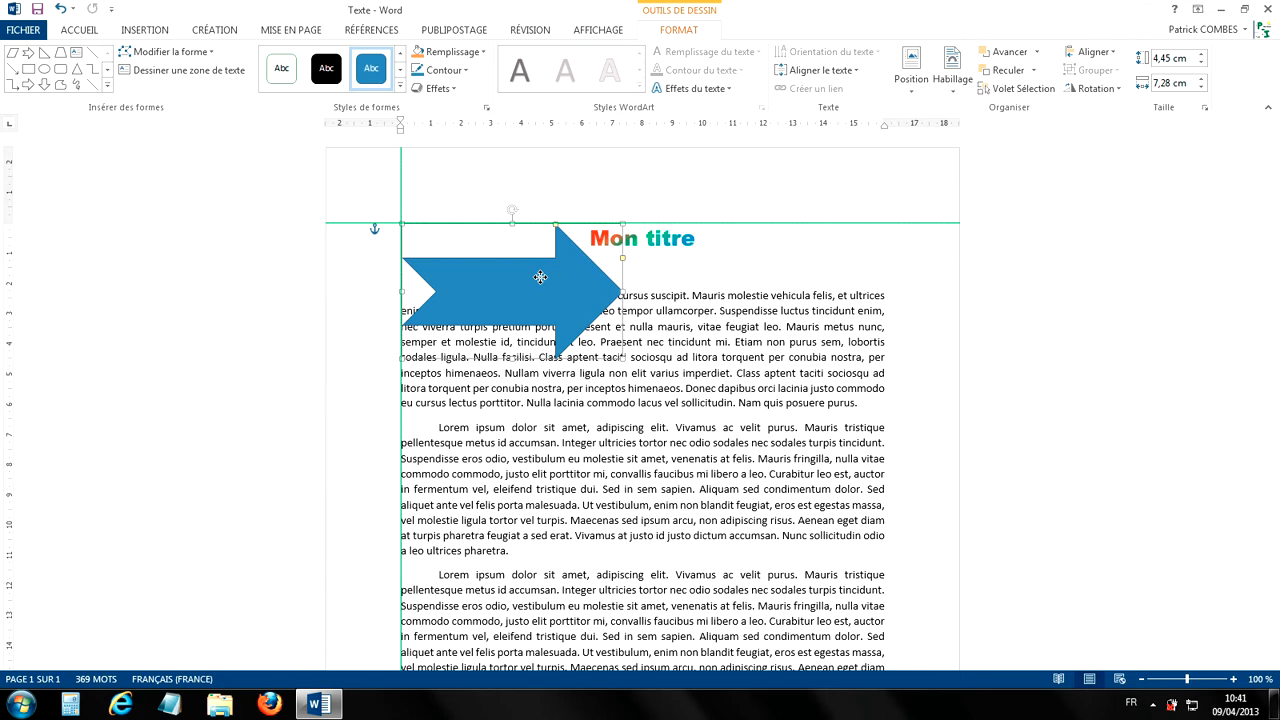
pyautogui.moveTo(540, 277)
pyautogui.mouseDown()
pyautogui.moveTo(586, 297)
pyautogui.moveTo(600, 329)
pyautogui.moveTo(543, 281)
pyautogui.moveTo(511, 280)
pyautogui.moveTo(537, 278)
pyautogui.mouseUp()
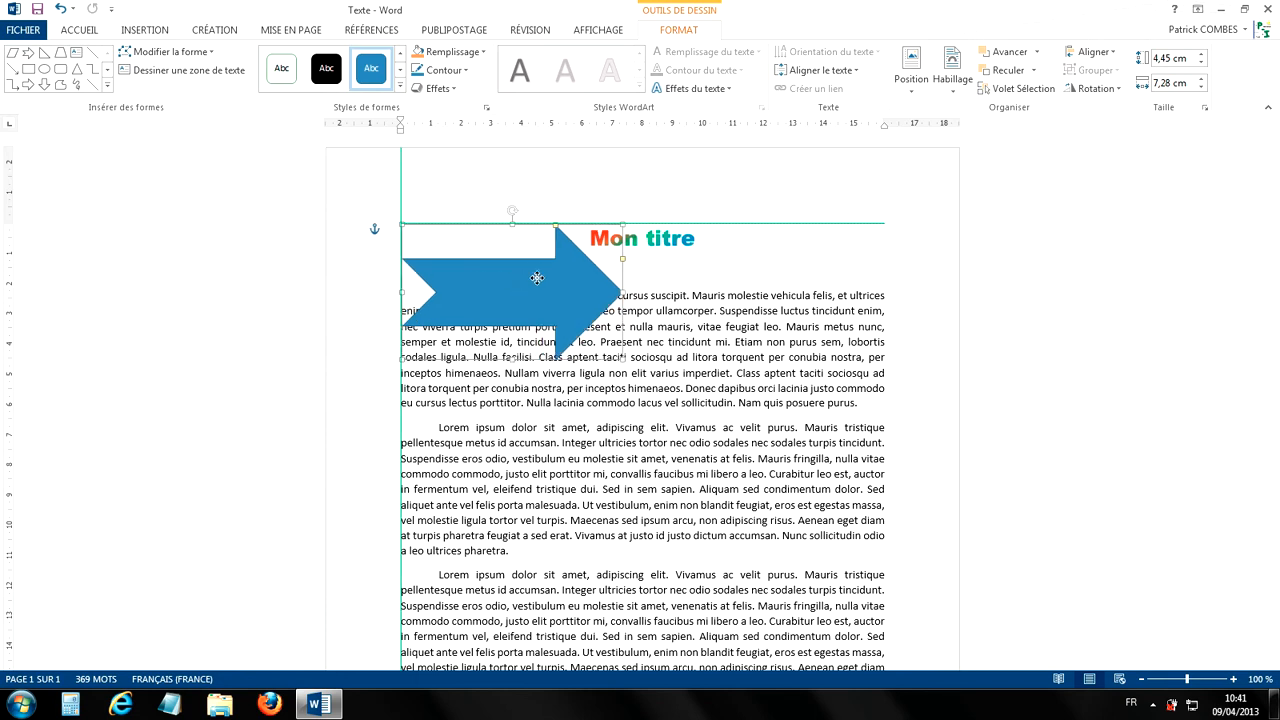
pyautogui.moveTo(537, 278); pyautogui.dragTo(507, 253)
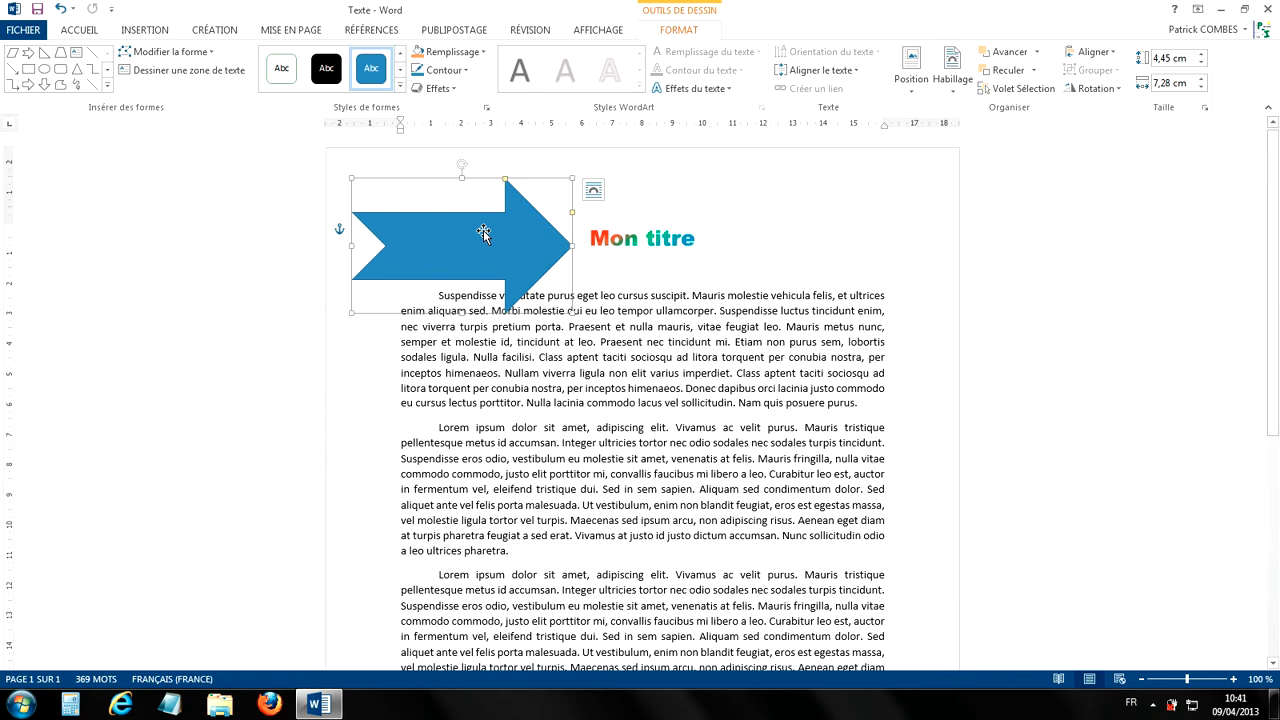
pyautogui.click(735, 373)
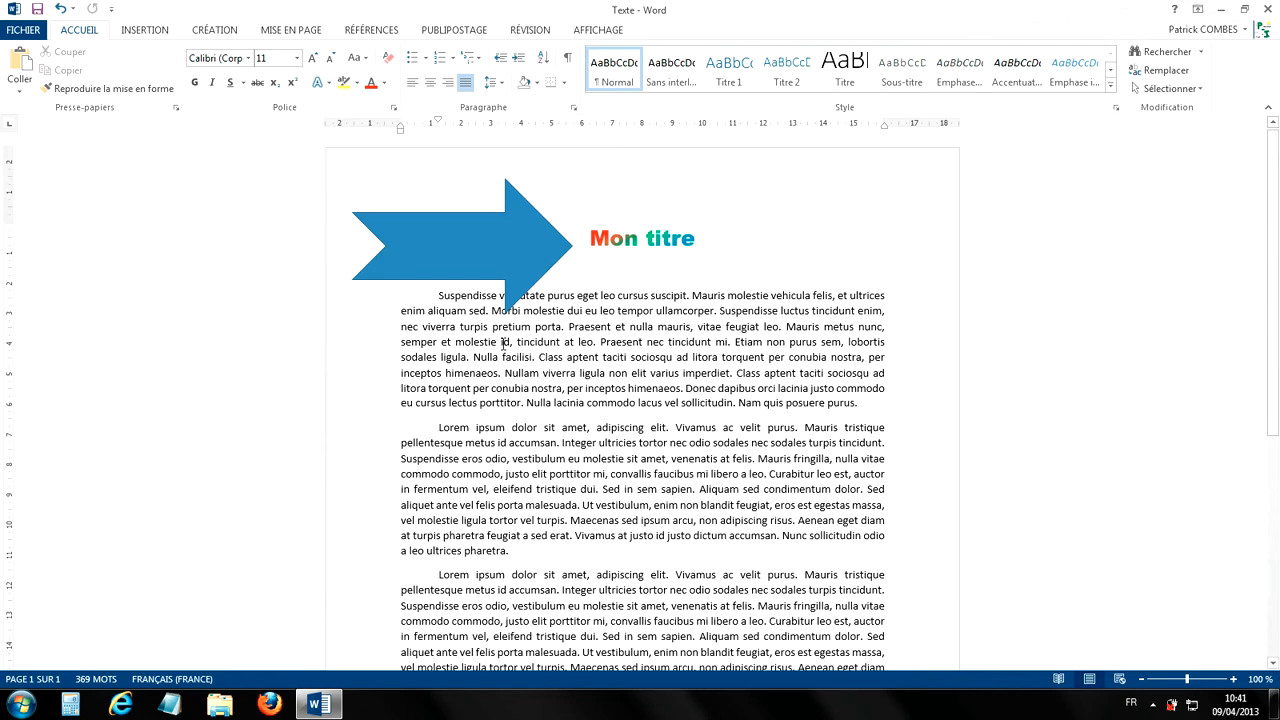
# Step: Resize the arrow to about 4.1 cm high and 7.12 cm wide
pyautogui.click(473, 238)
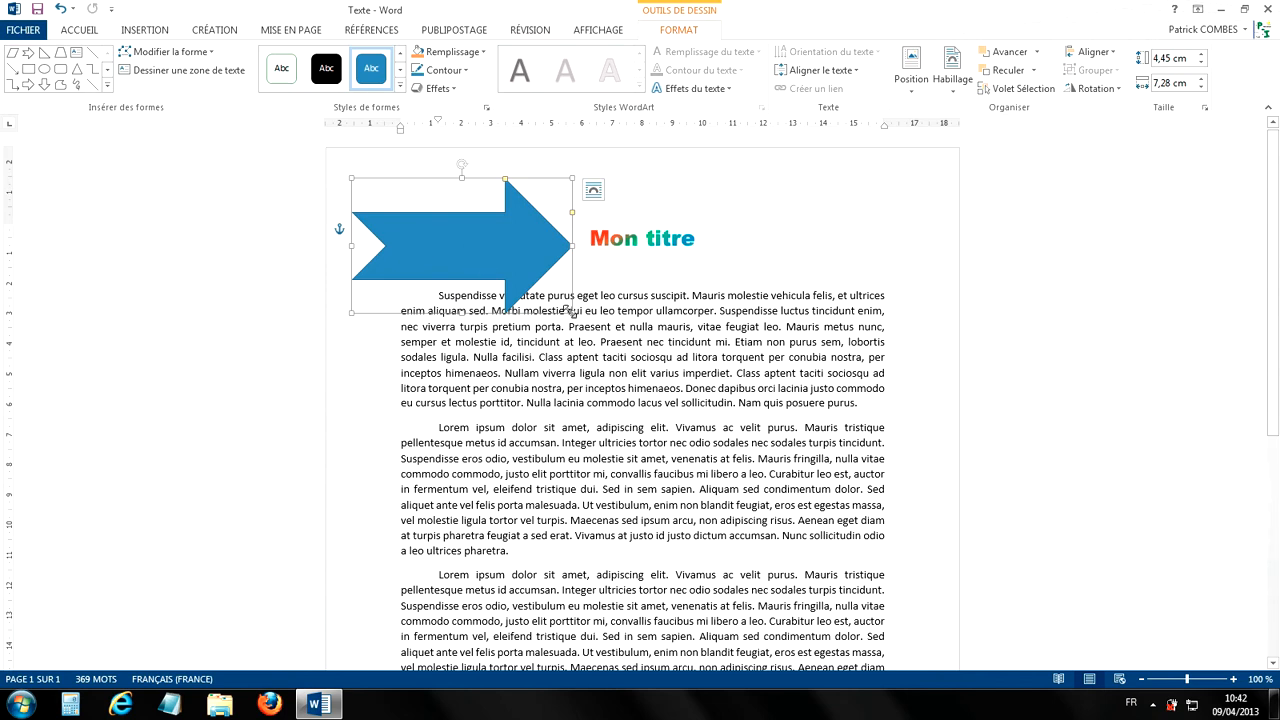
pyautogui.moveTo(572, 313)
pyautogui.mouseDown()
pyautogui.moveTo(503, 257)
pyautogui.moveTo(525, 310)
pyautogui.moveTo(586, 322)
pyautogui.moveTo(579, 312)
pyautogui.mouseUp()
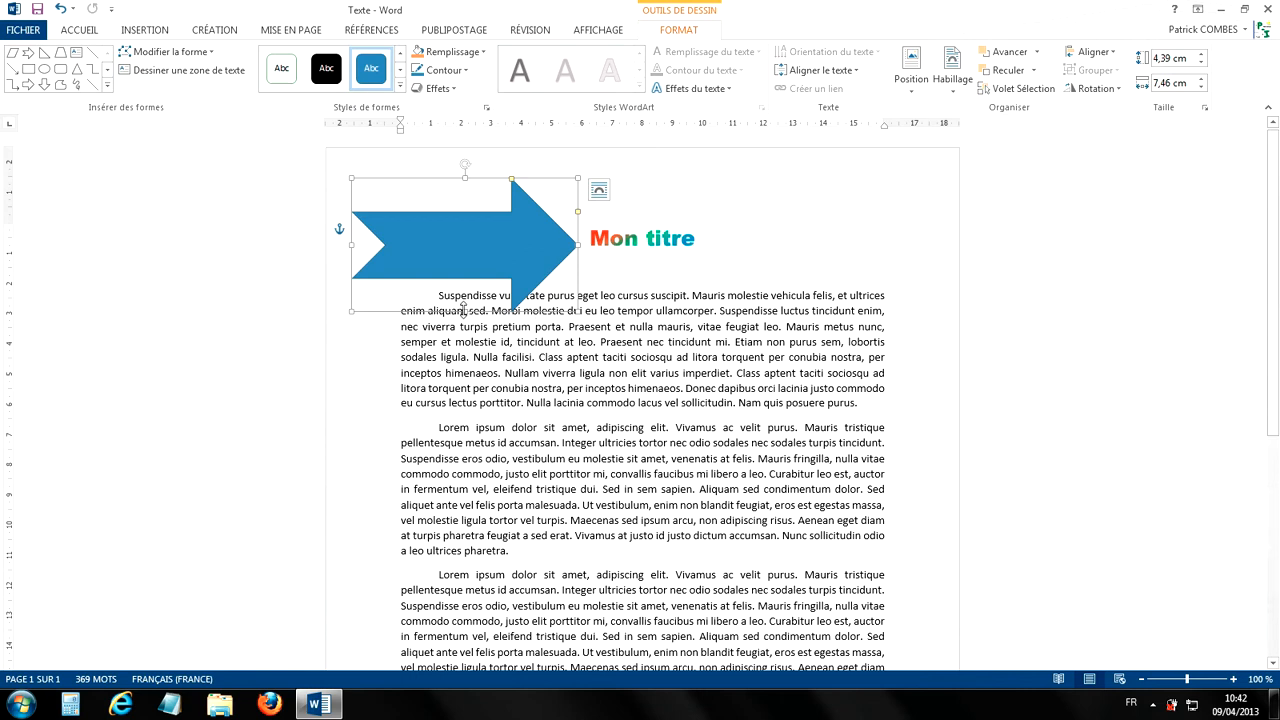
pyautogui.moveTo(465, 311)
pyautogui.mouseDown()
pyautogui.moveTo(466, 352)
pyautogui.moveTo(466, 263)
pyautogui.moveTo(468, 325)
pyautogui.moveTo(466, 266)
pyautogui.moveTo(476, 301)
pyautogui.mouseUp()
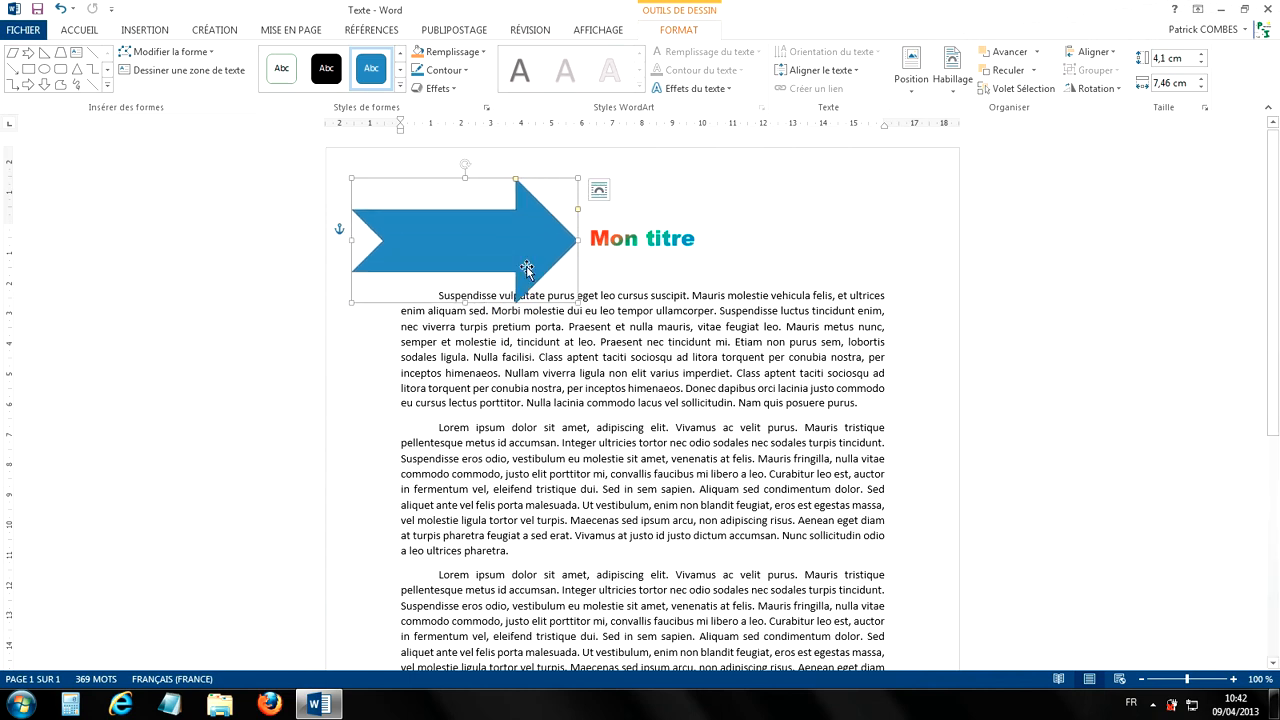
pyautogui.moveTo(577, 238)
pyautogui.mouseDown()
pyautogui.moveTo(514, 238)
pyautogui.moveTo(624, 238)
pyautogui.moveTo(567, 240)
pyautogui.mouseUp()
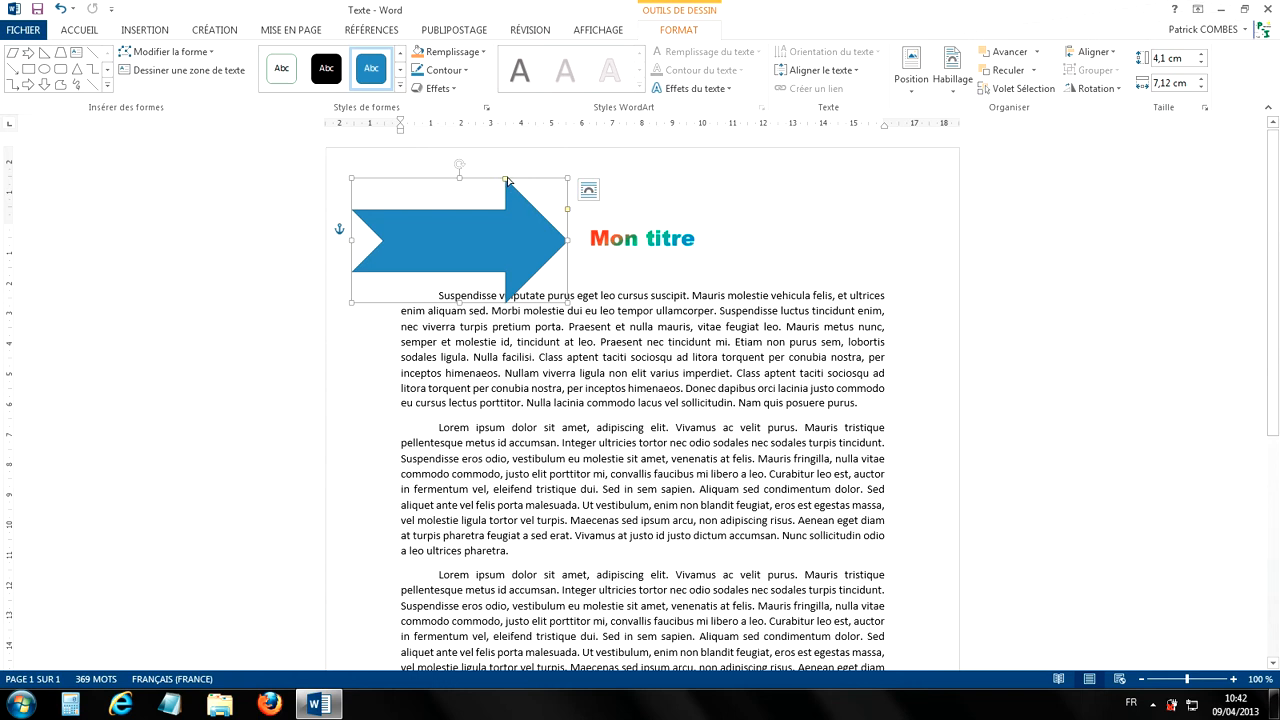
# Step: Lengthen the arrowhead and deepen the tail notch, then move the arrow down over the middle of the first paragraph
pyautogui.moveTo(506, 180); pyautogui.dragTo(509, 210)
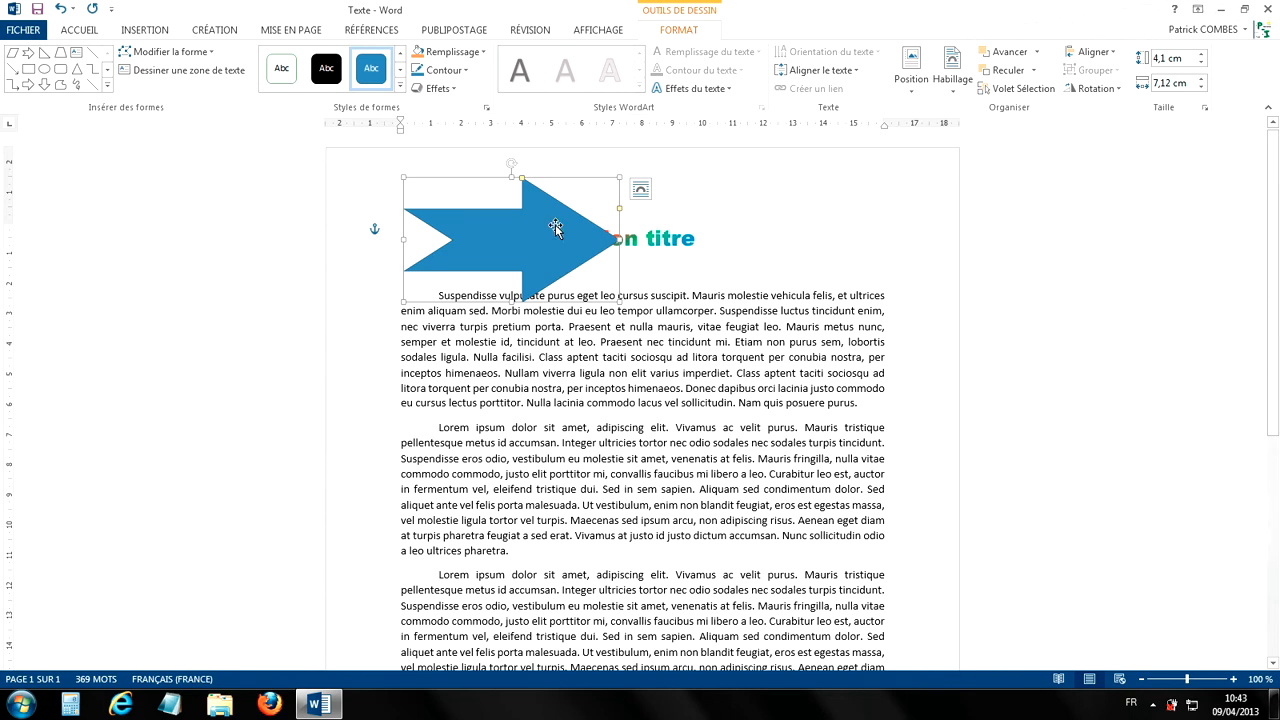
pyautogui.moveTo(556, 228); pyautogui.dragTo(587, 389)
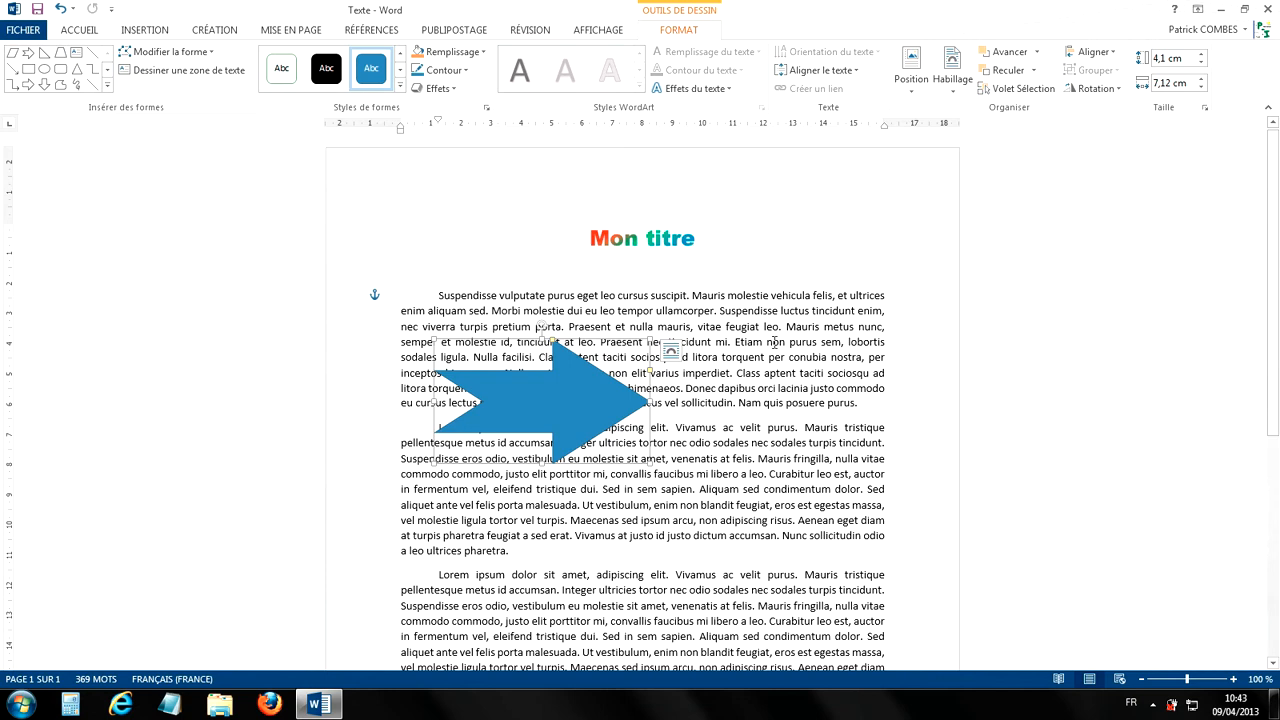
pyautogui.moveTo(557, 403); pyautogui.dragTo(615, 362)
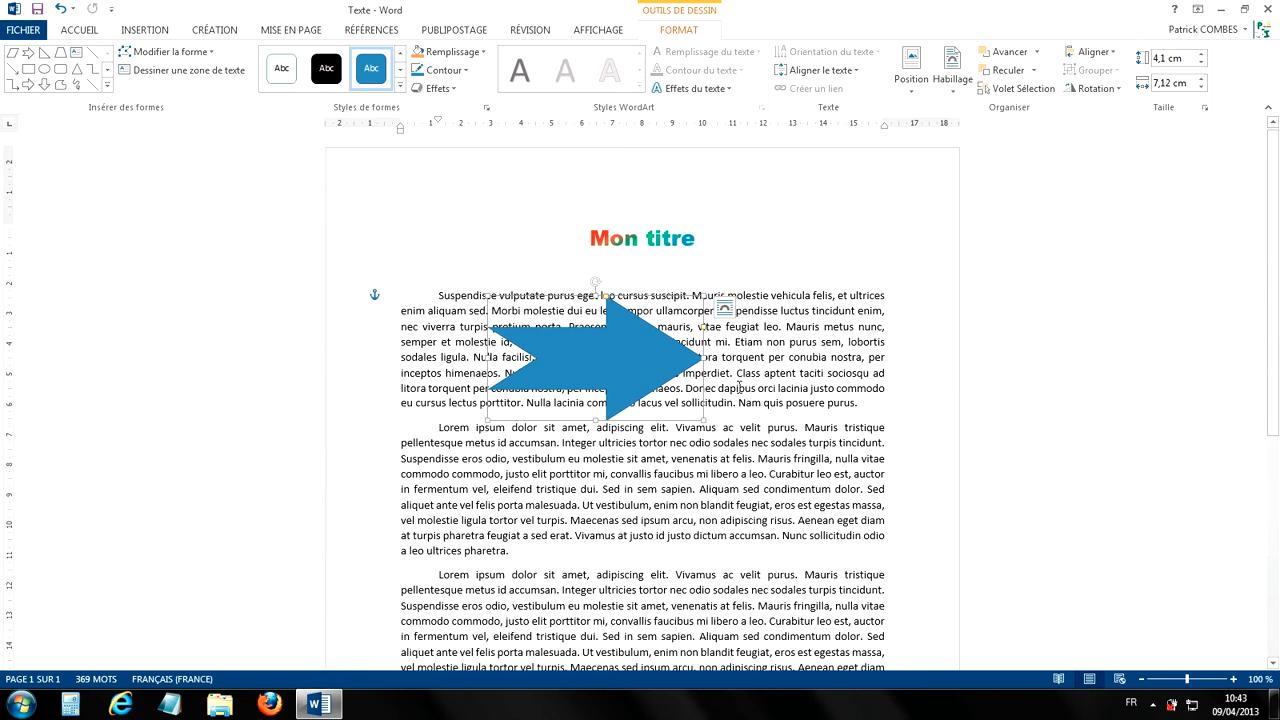
# Step: Try the arrow's text wrapping behind and in front of the text, set it to Haut et bas, and move the arrow slightly lower
pyautogui.click(726, 312)
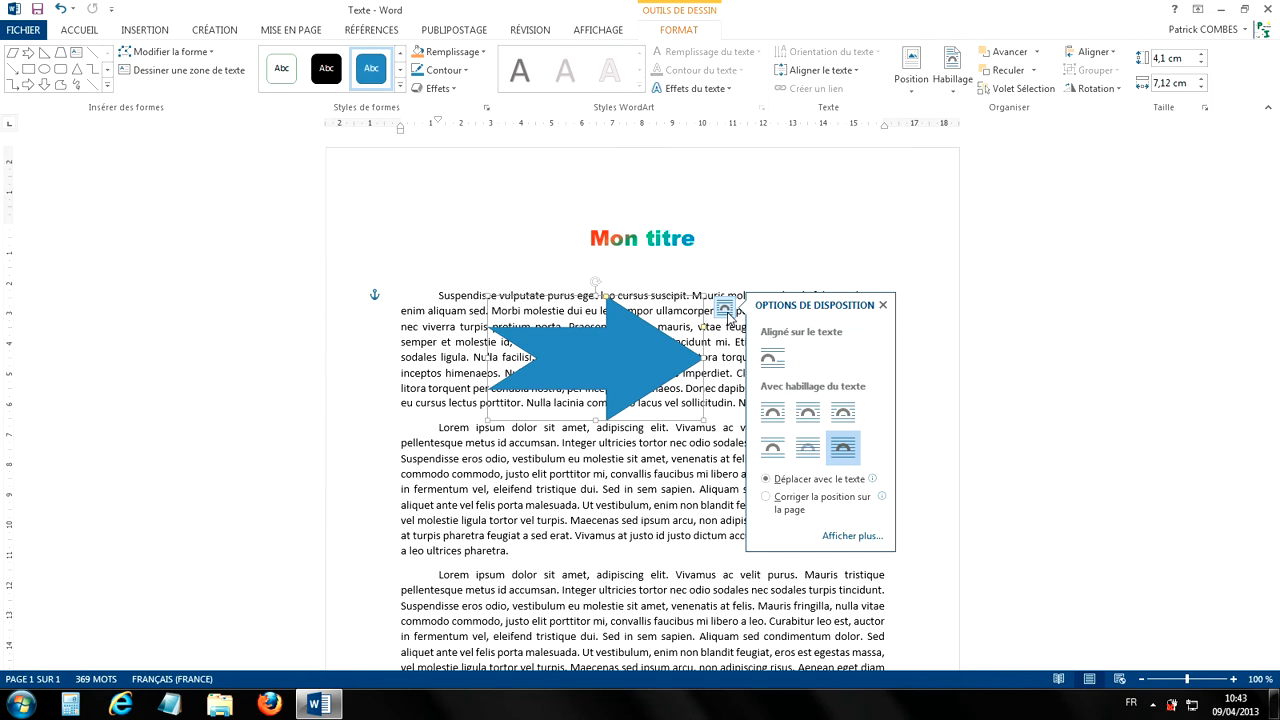
pyautogui.click(809, 450)
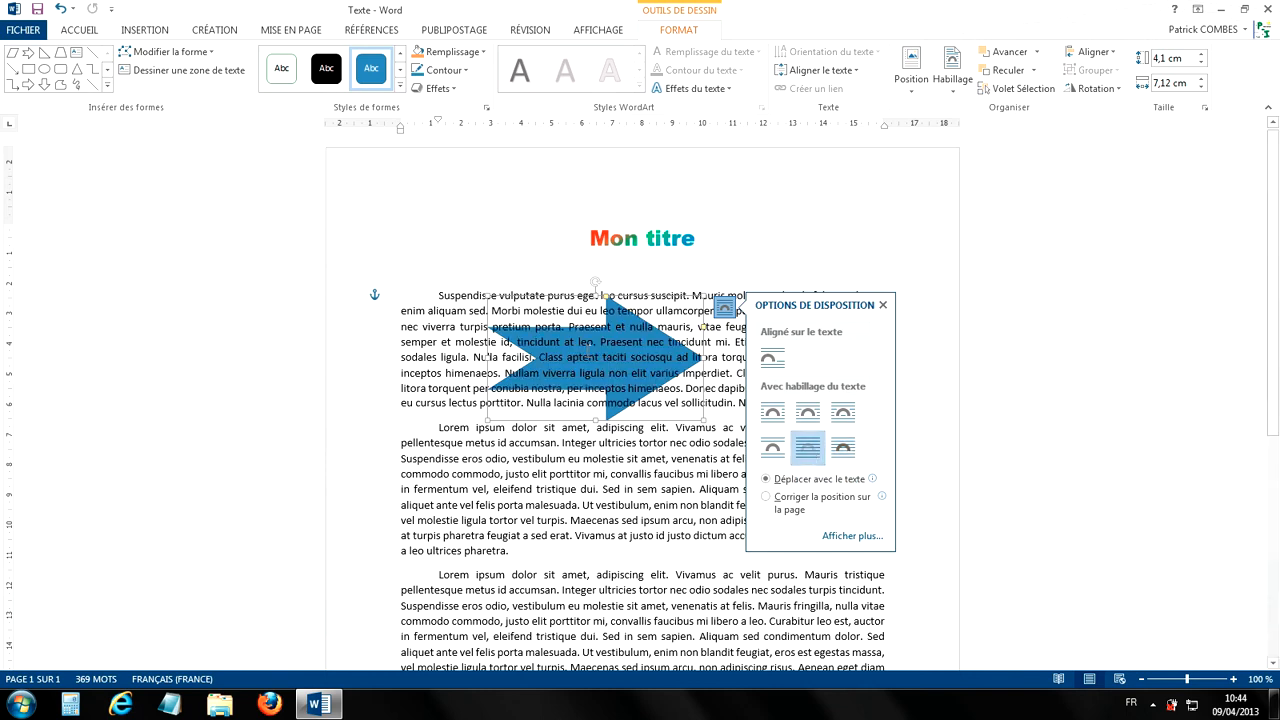
pyautogui.click(844, 450)
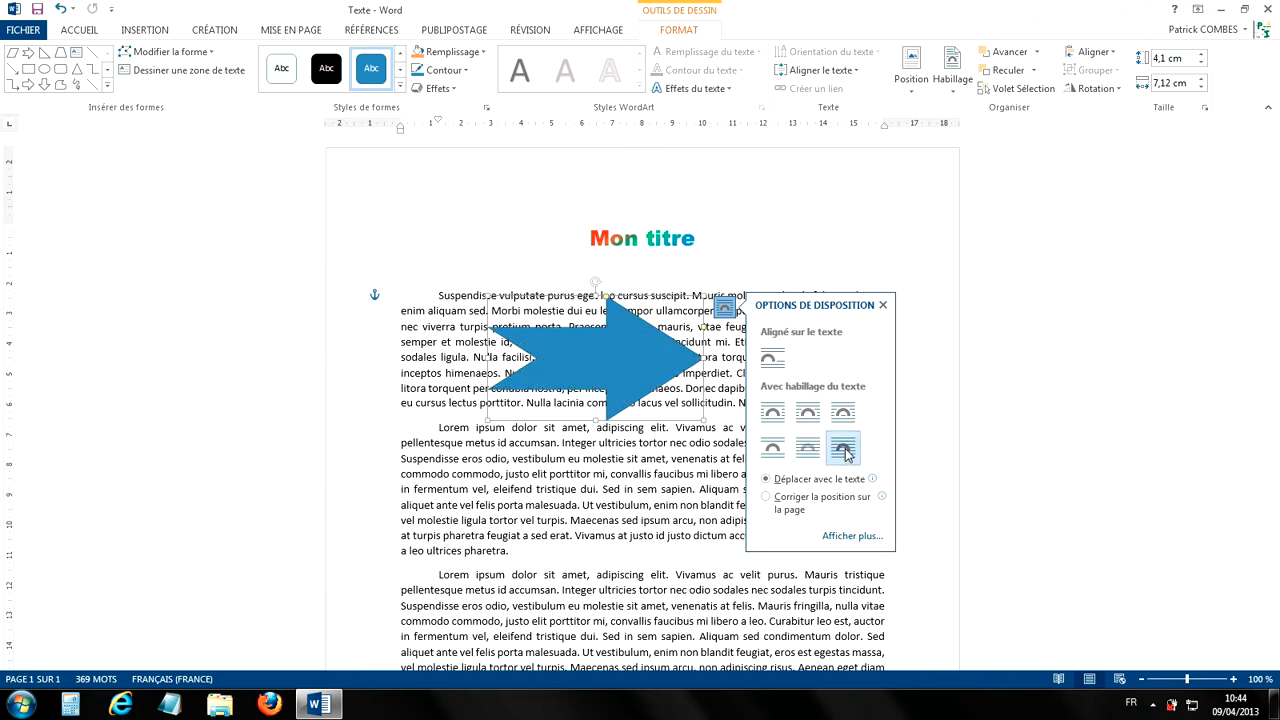
pyautogui.click(774, 450)
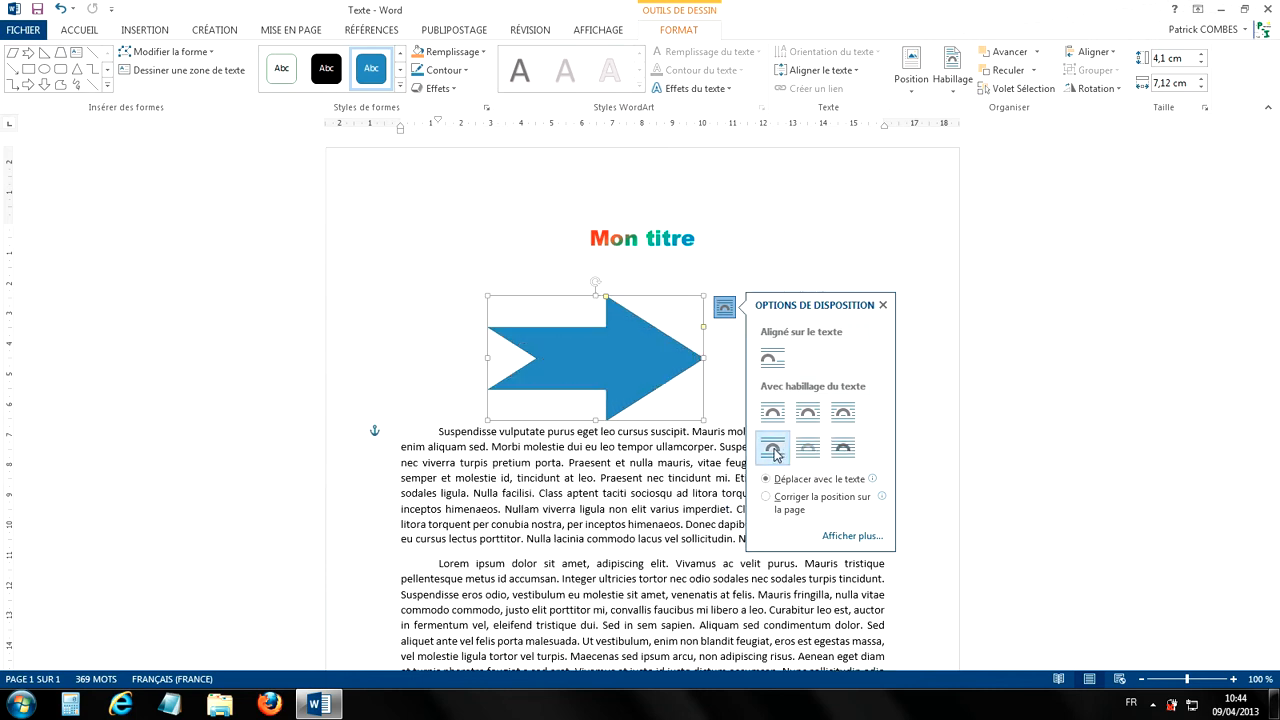
pyautogui.moveTo(616, 351); pyautogui.dragTo(638, 392)
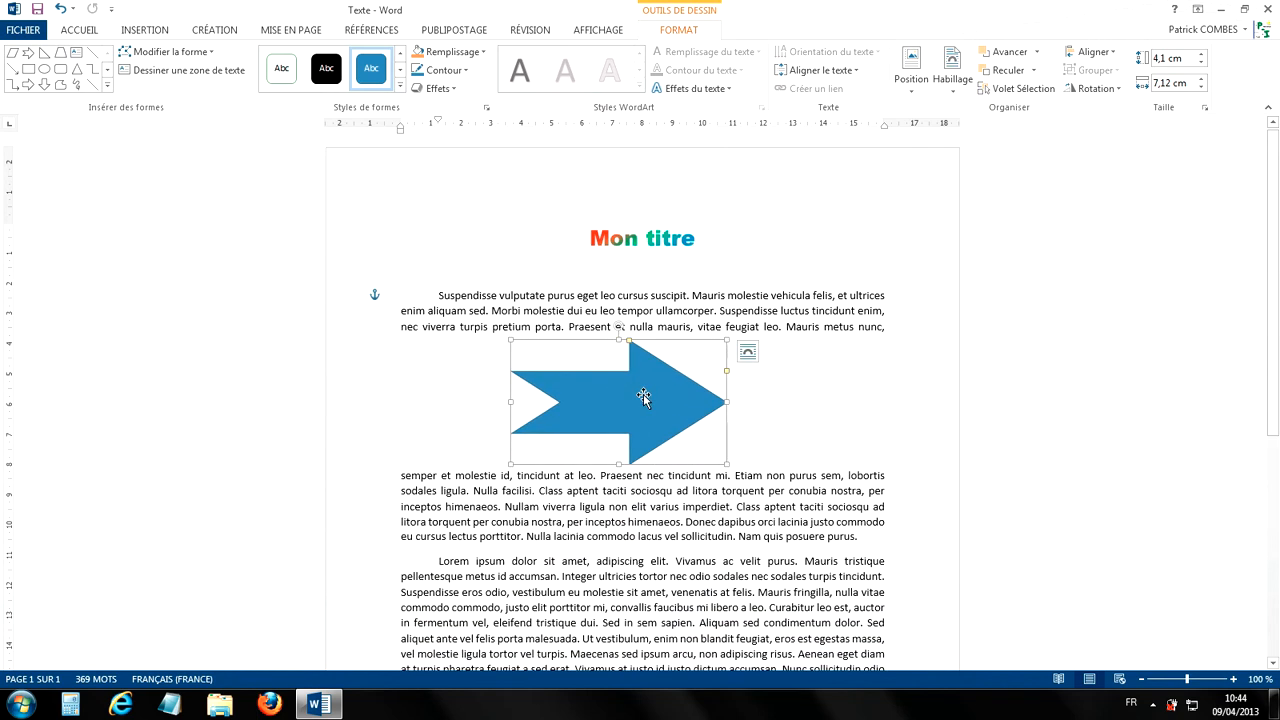
# Step: Set the arrow's text wrapping to Carré and move the arrow slightly right within the first paragraph
pyautogui.click(749, 352)
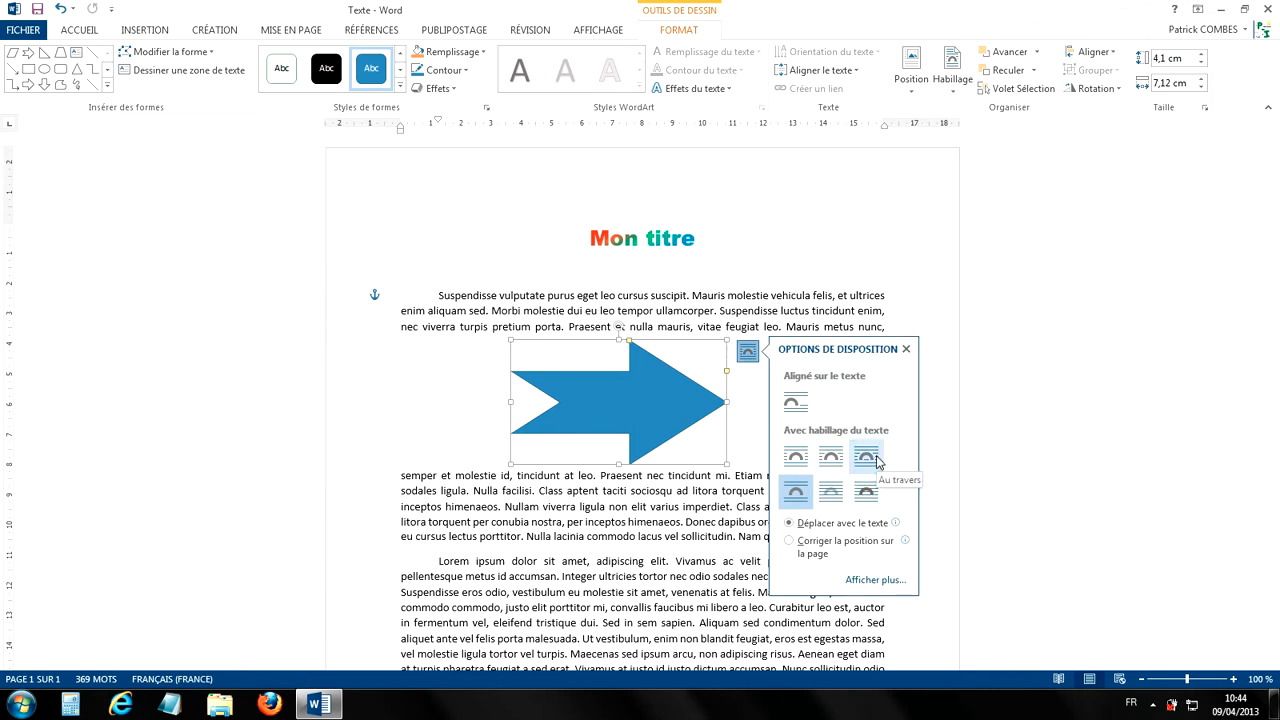
pyautogui.click(804, 460)
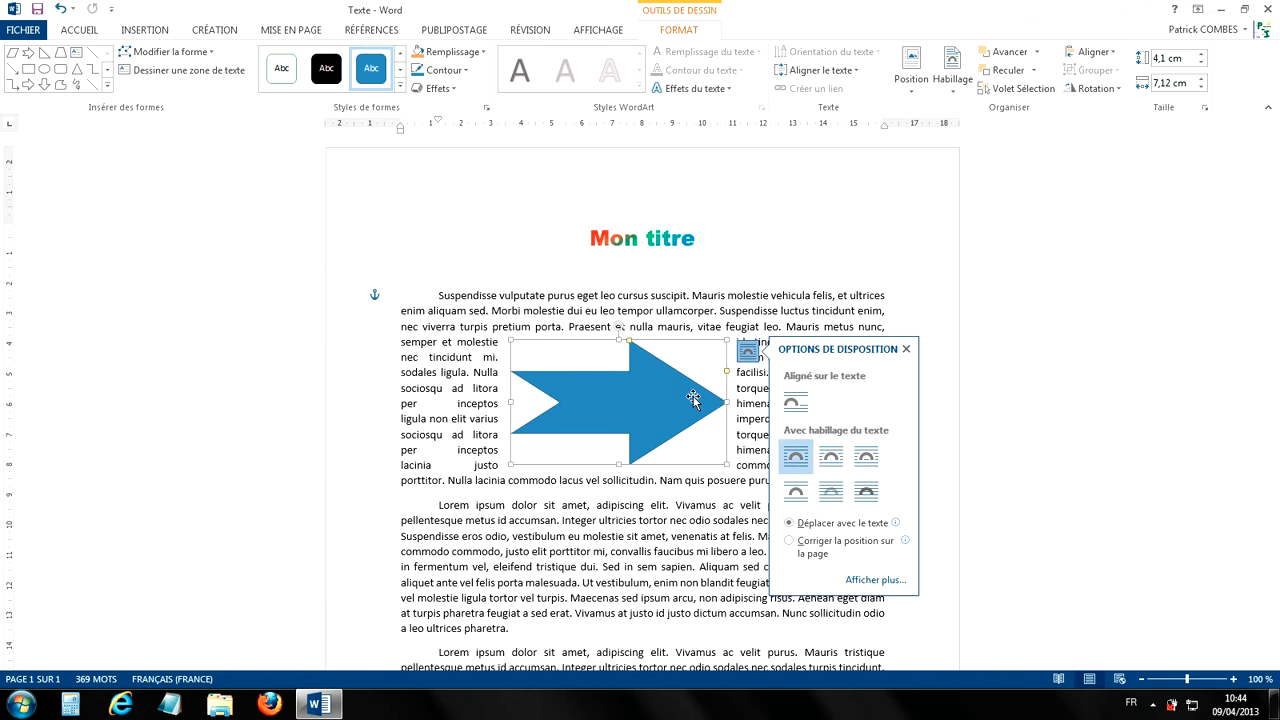
pyautogui.moveTo(634, 406); pyautogui.dragTo(722, 422)
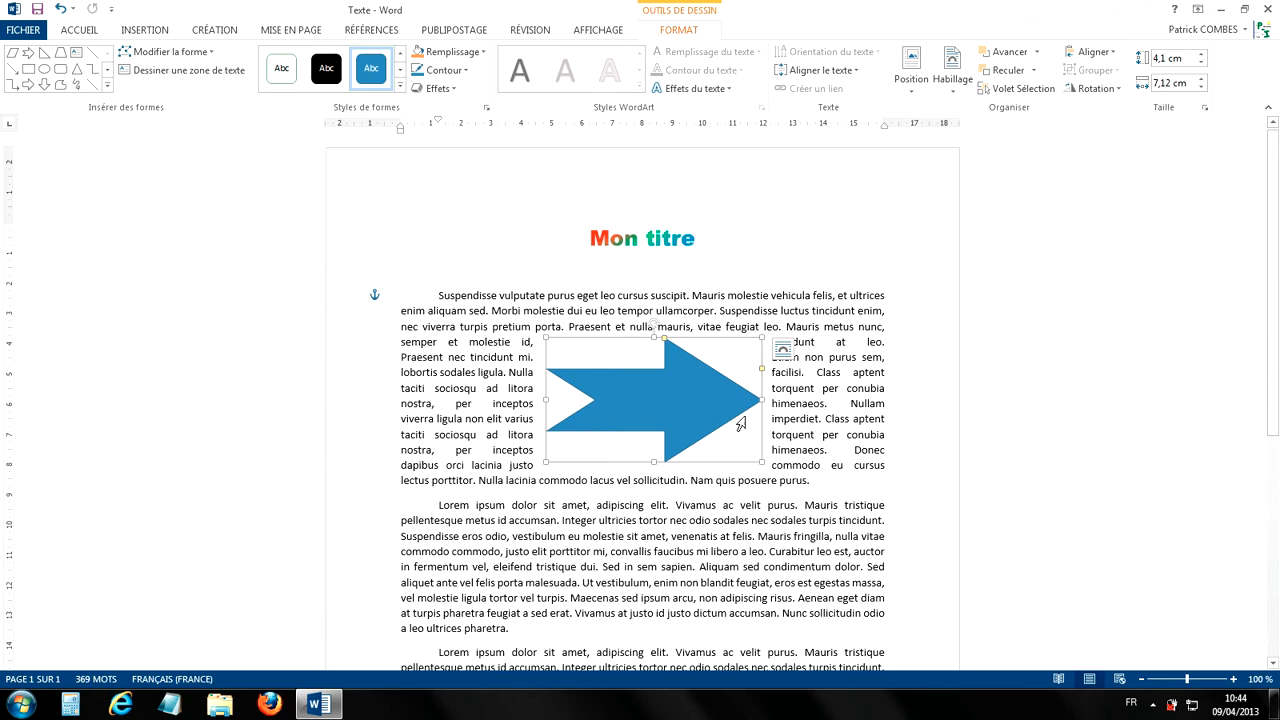
pyautogui.click(853, 418)
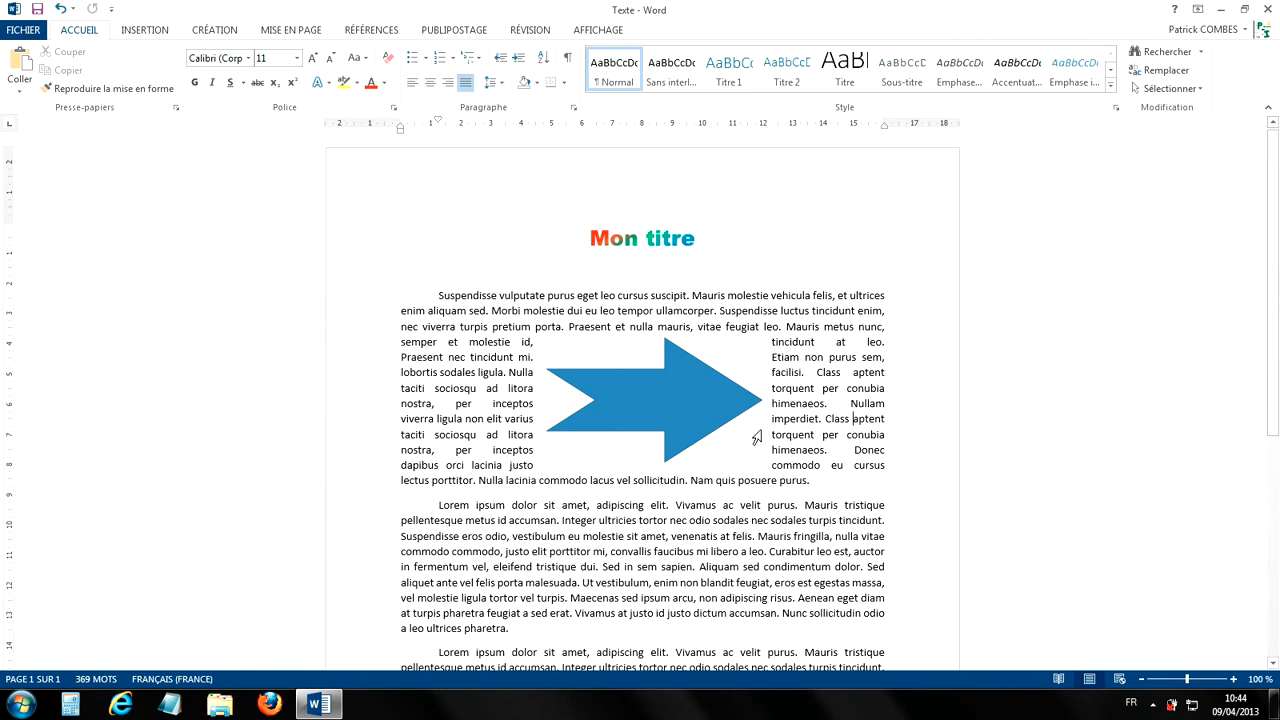
# Step: Set the arrow's text wrapping to Rapproché and shift the arrow slightly up within the first paragraph
pyautogui.click(672, 390)
pyautogui.click(784, 349)
pyautogui.click(867, 458)
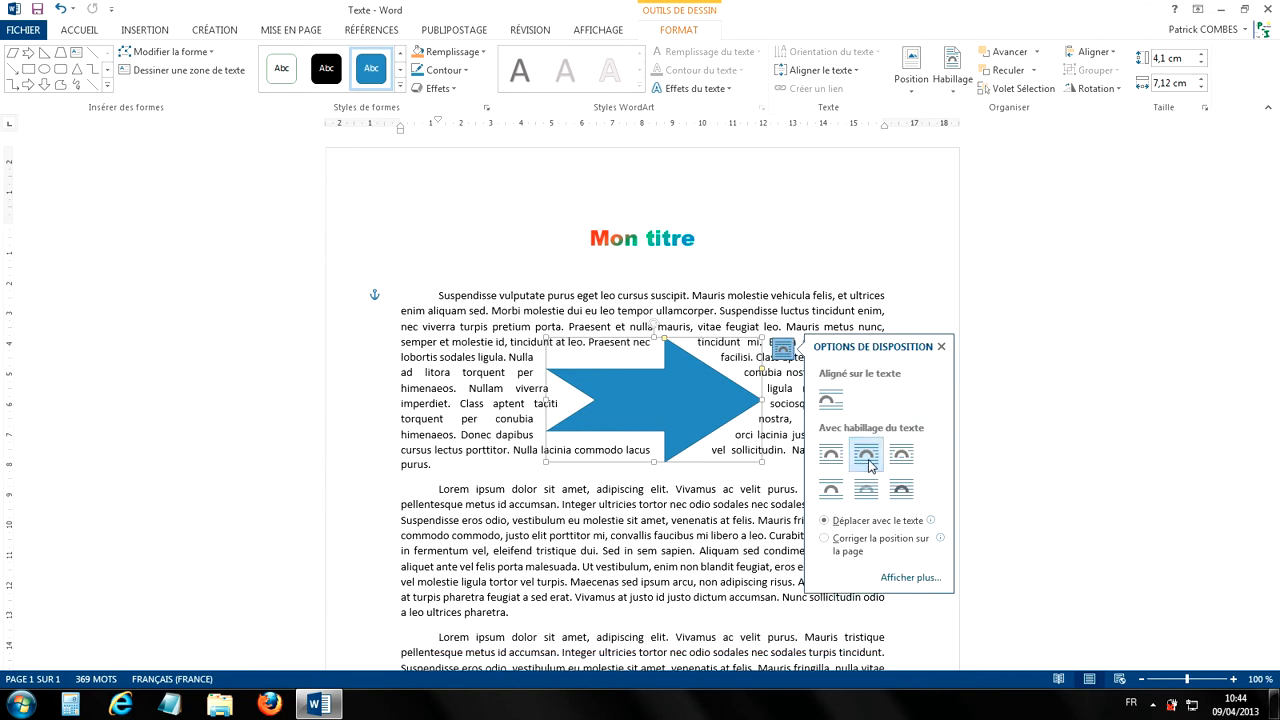
pyautogui.click(816, 435)
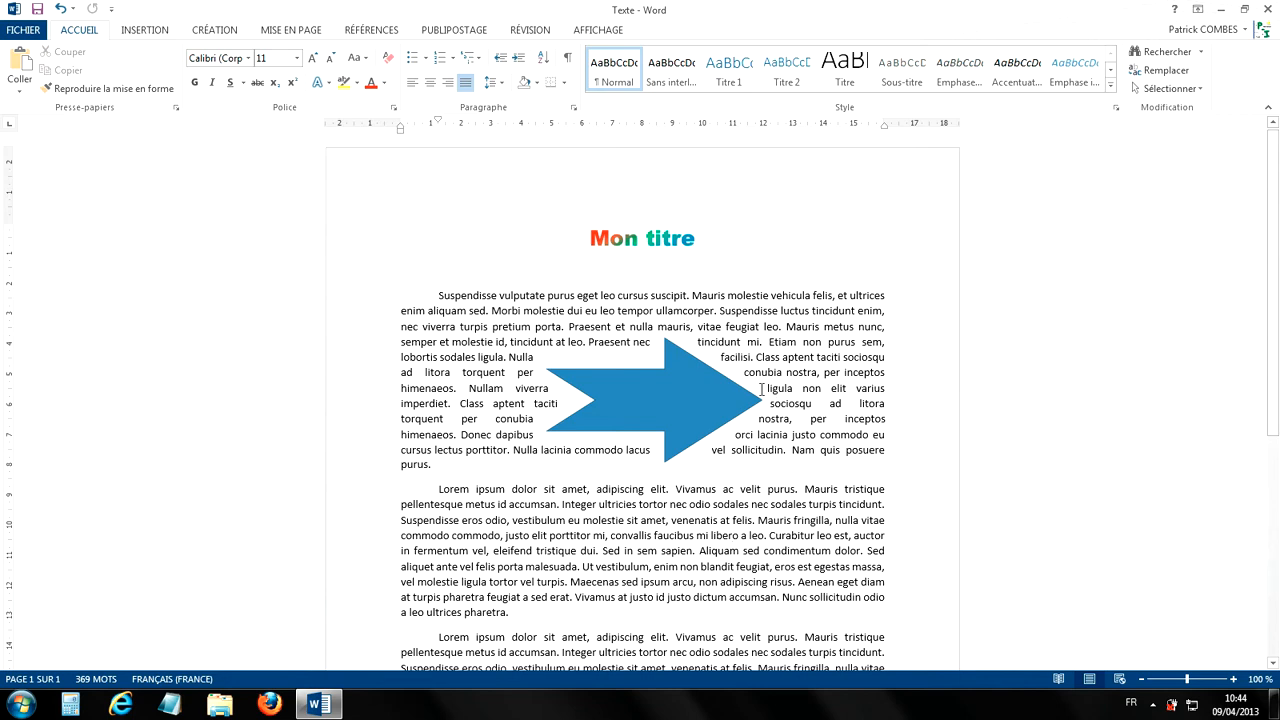
pyautogui.moveTo(629, 399); pyautogui.dragTo(683, 385)
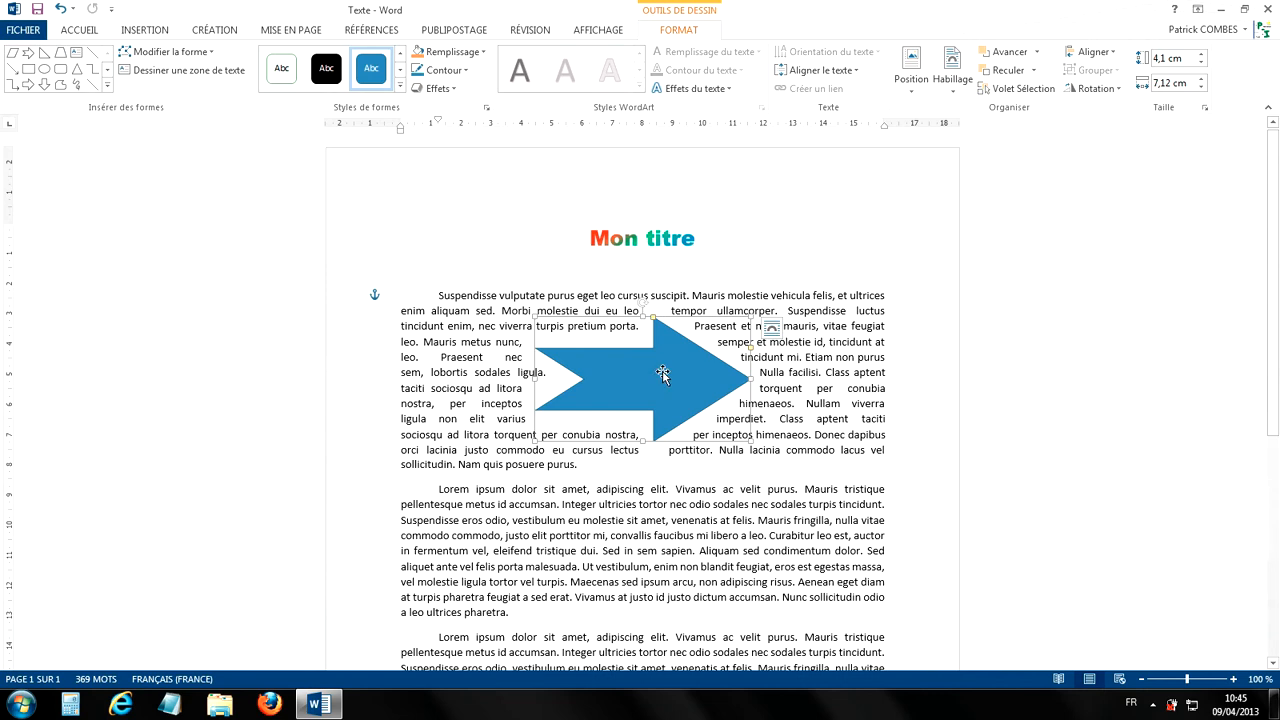
pyautogui.click(771, 330)
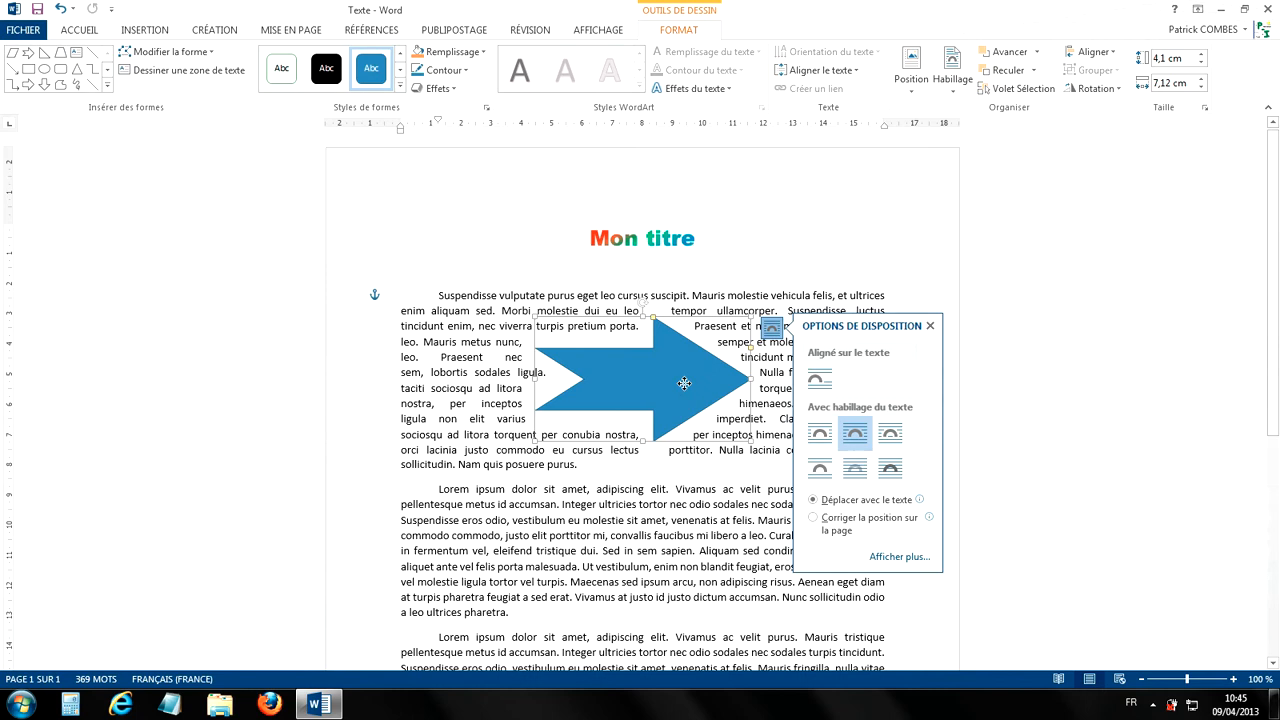
pyautogui.click(784, 259)
pyautogui.click(688, 380)
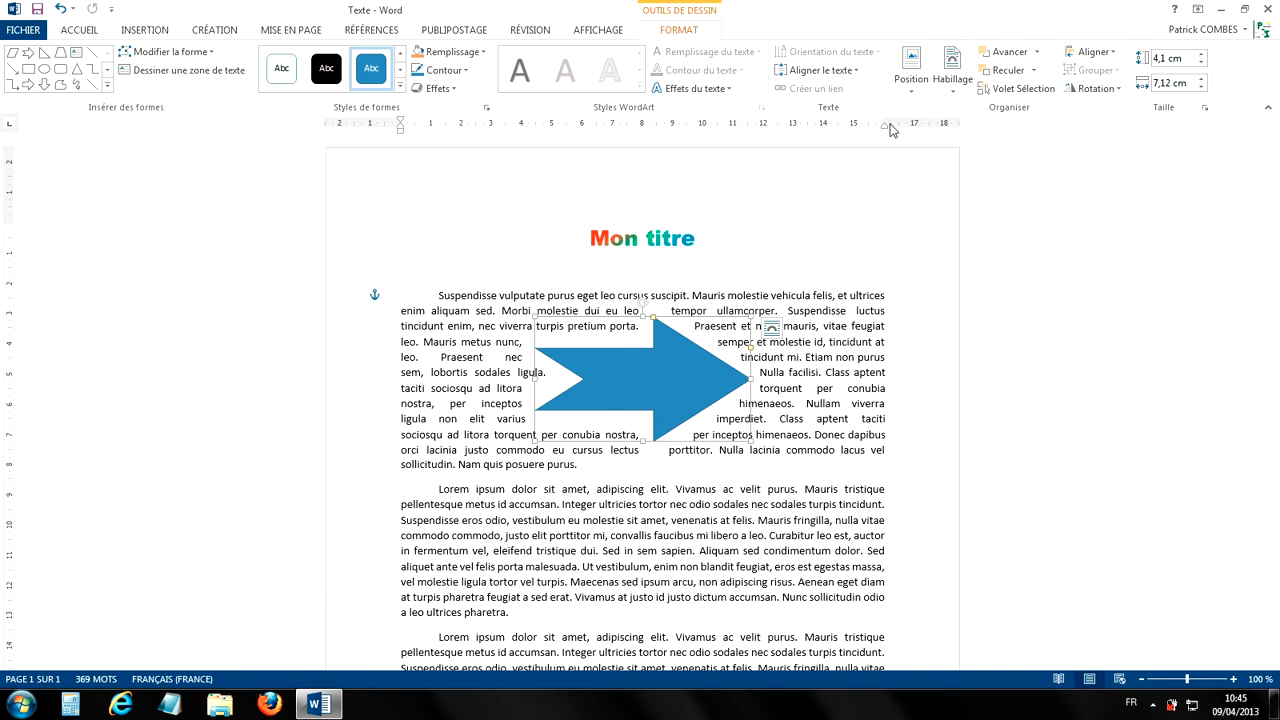
pyautogui.click(951, 88)
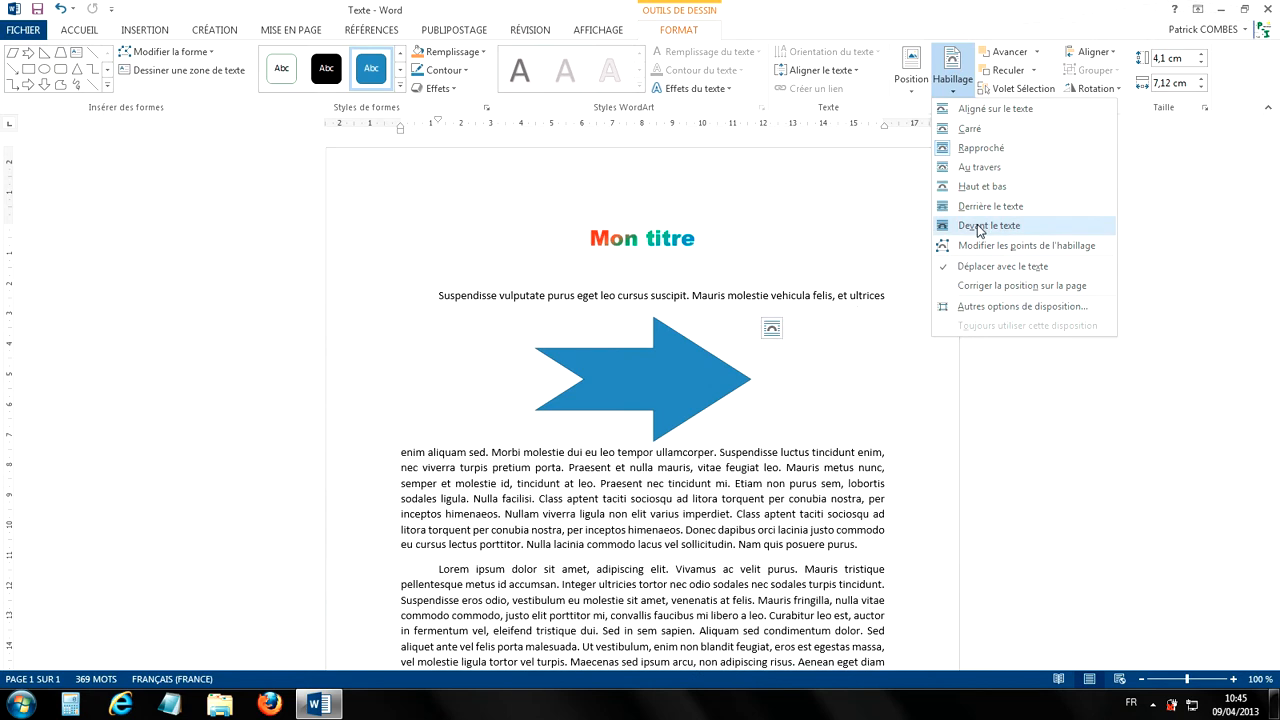
pyautogui.click(704, 375)
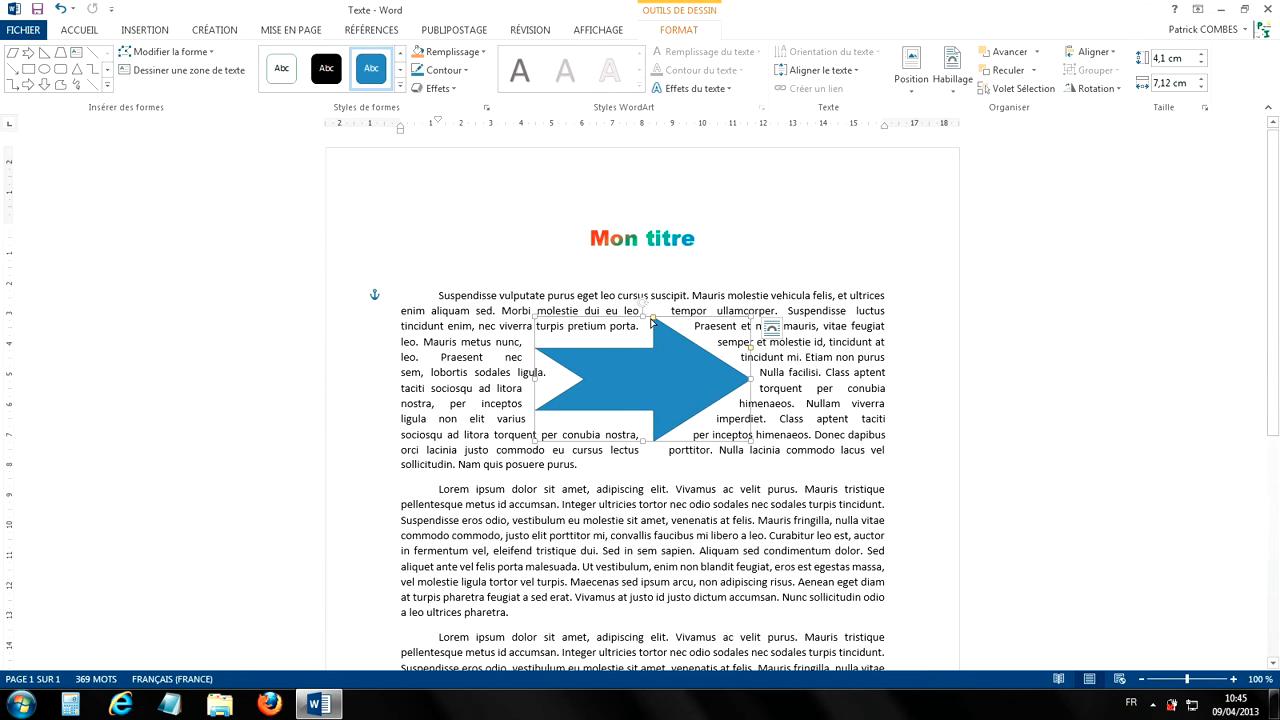
# Step: Shorten the arrowhead slightly by adjusting where it meets the shaft
pyautogui.moveTo(653, 318); pyautogui.dragTo(650, 323)
pyautogui.moveTo(628, 325); pyautogui.dragTo(646, 325)
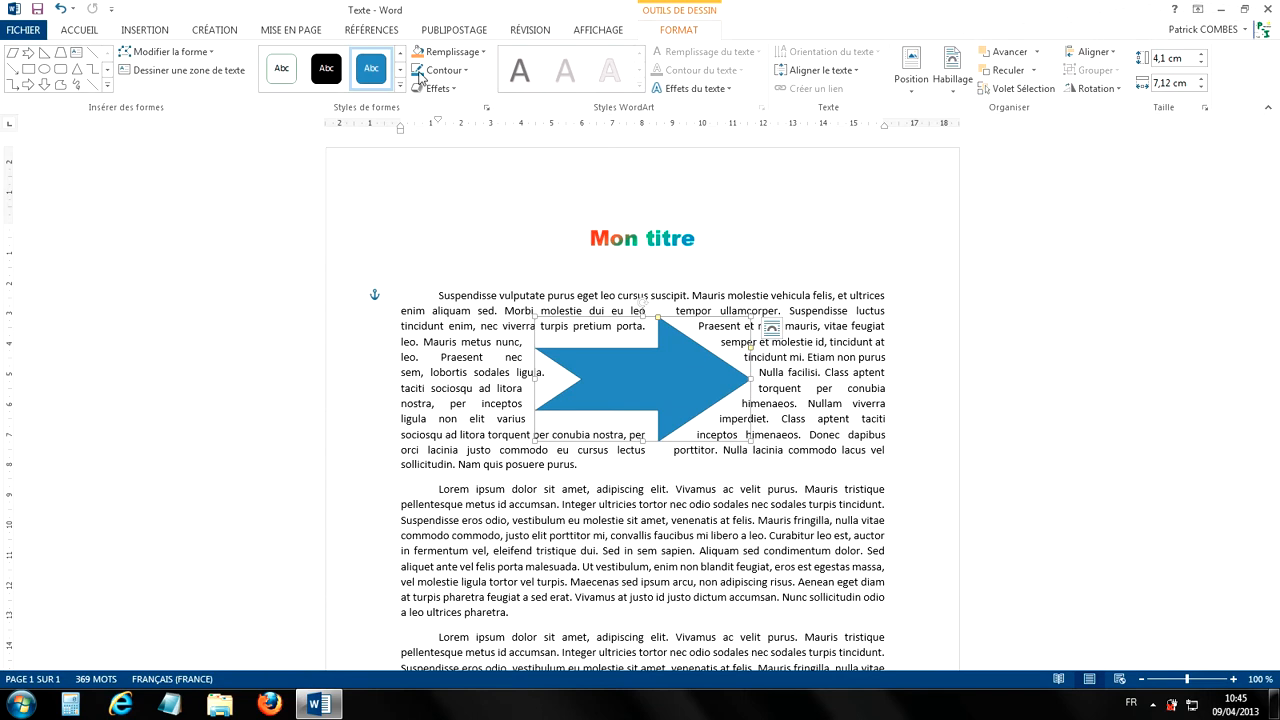
# Step: Change the notched arrow into the pentagon block-arrow shape
pyautogui.click(170, 54)
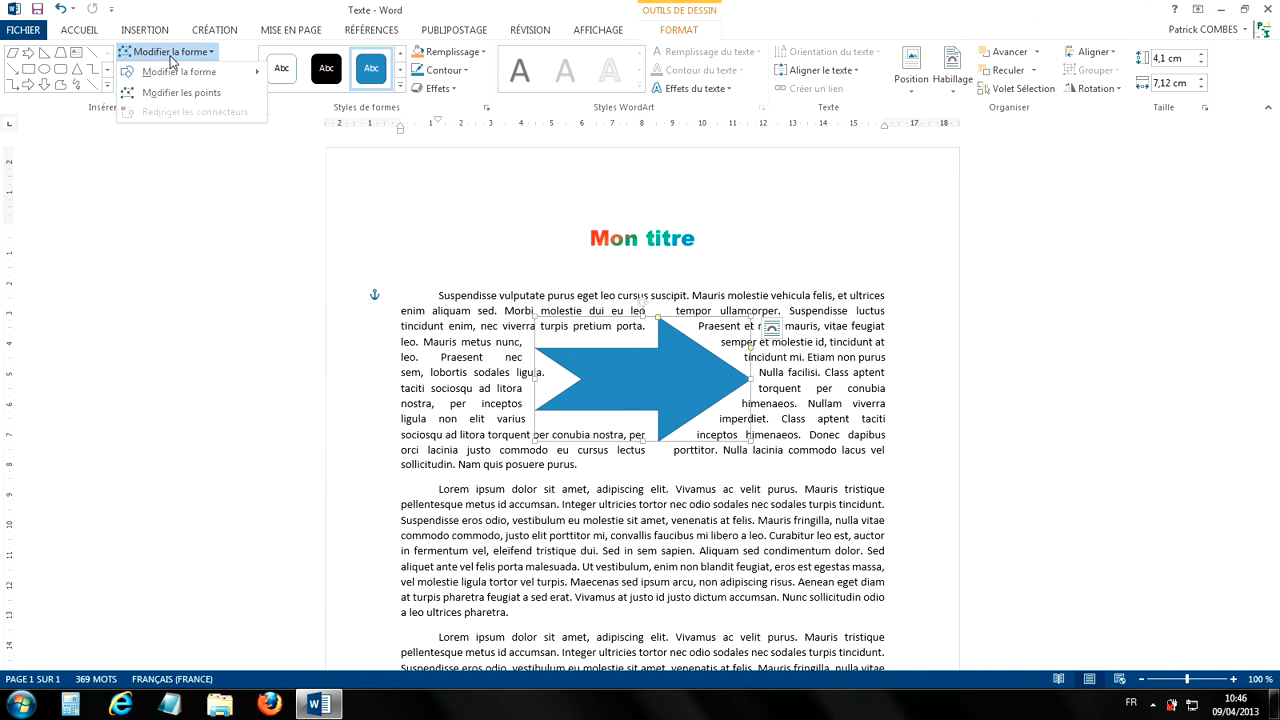
pyautogui.moveTo(132, 78)
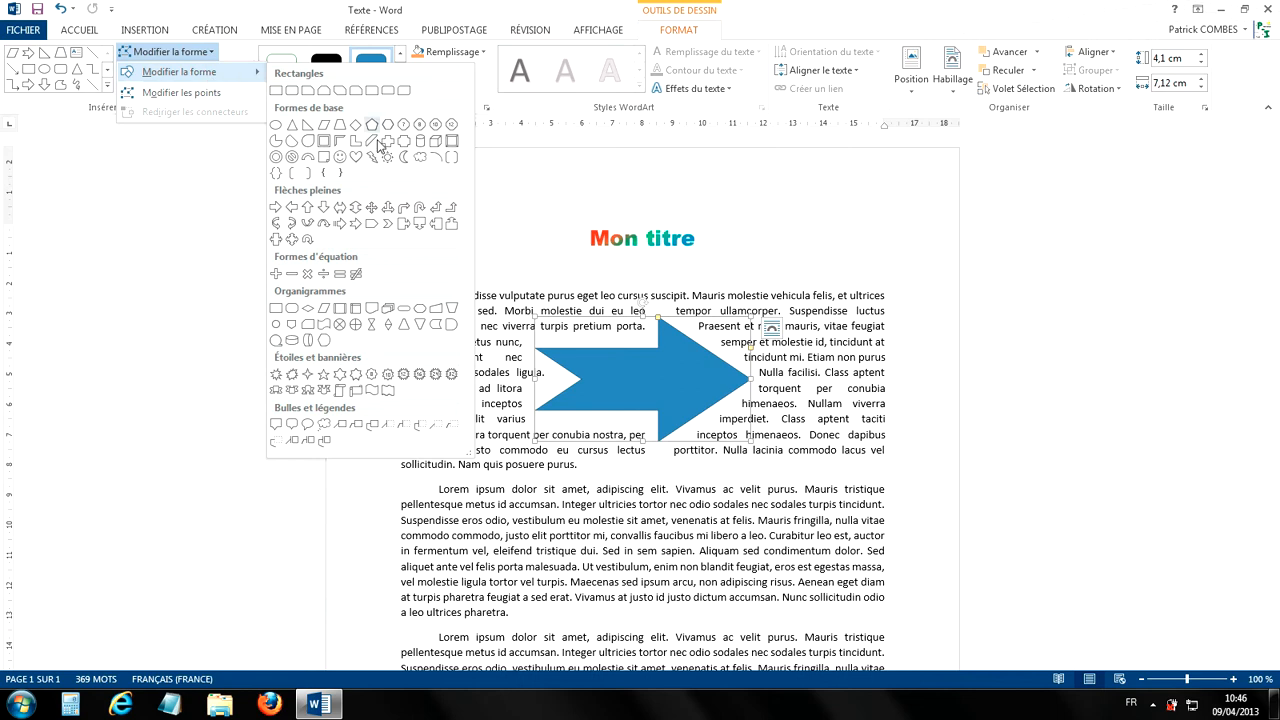
pyautogui.click(371, 224)
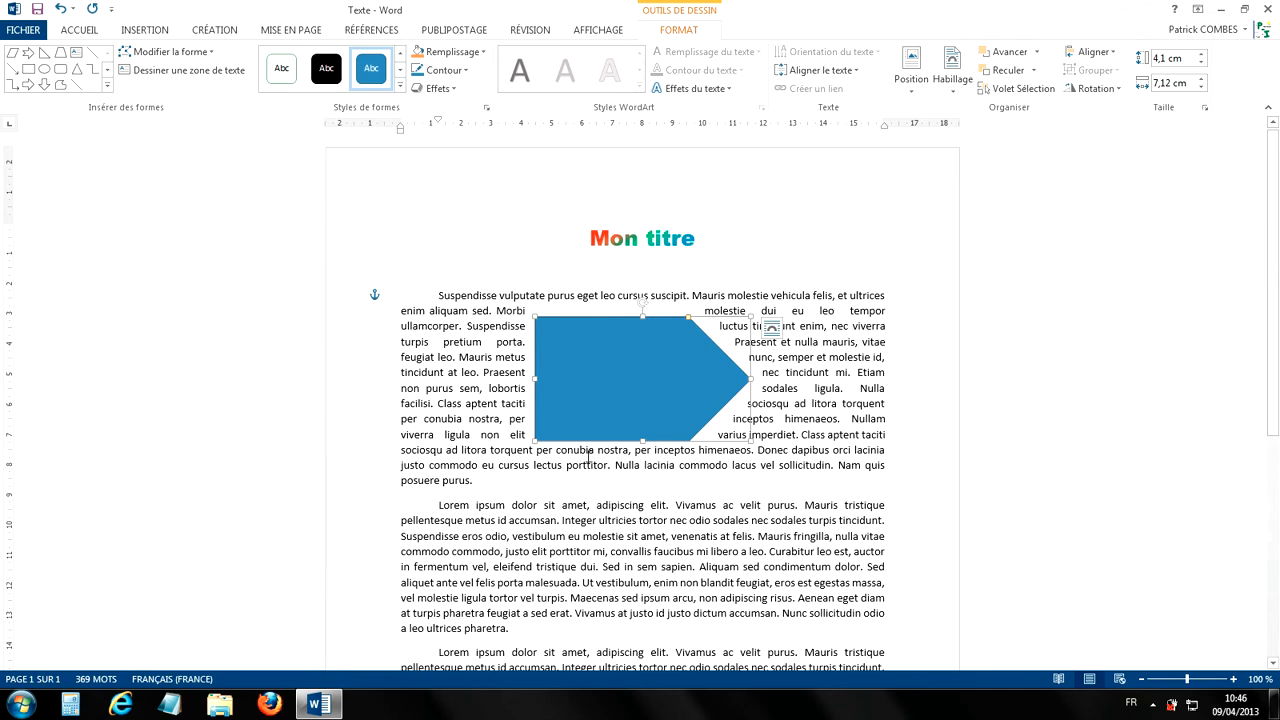
# Step: Edit the pentagon's points: raise its upper corner, curve the adjoining edges, and pull the lower corner inward with a curved bottom edge
pyautogui.click(184, 55)
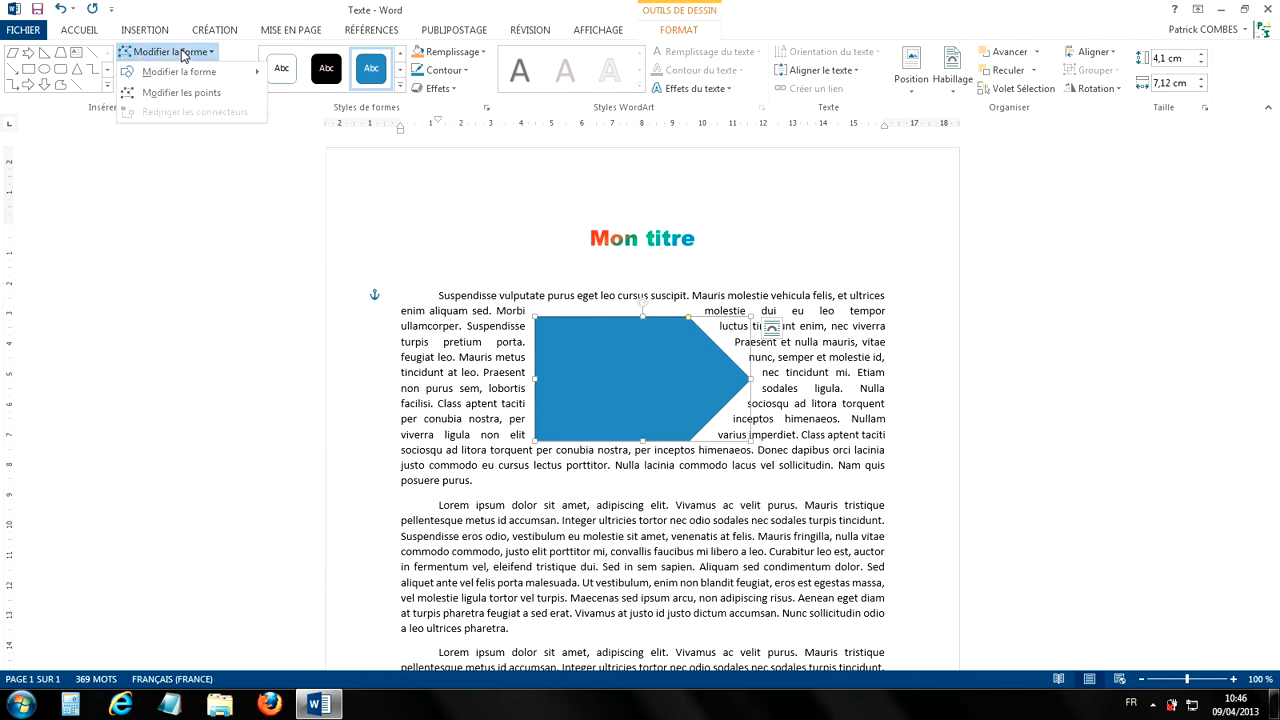
pyautogui.click(160, 98)
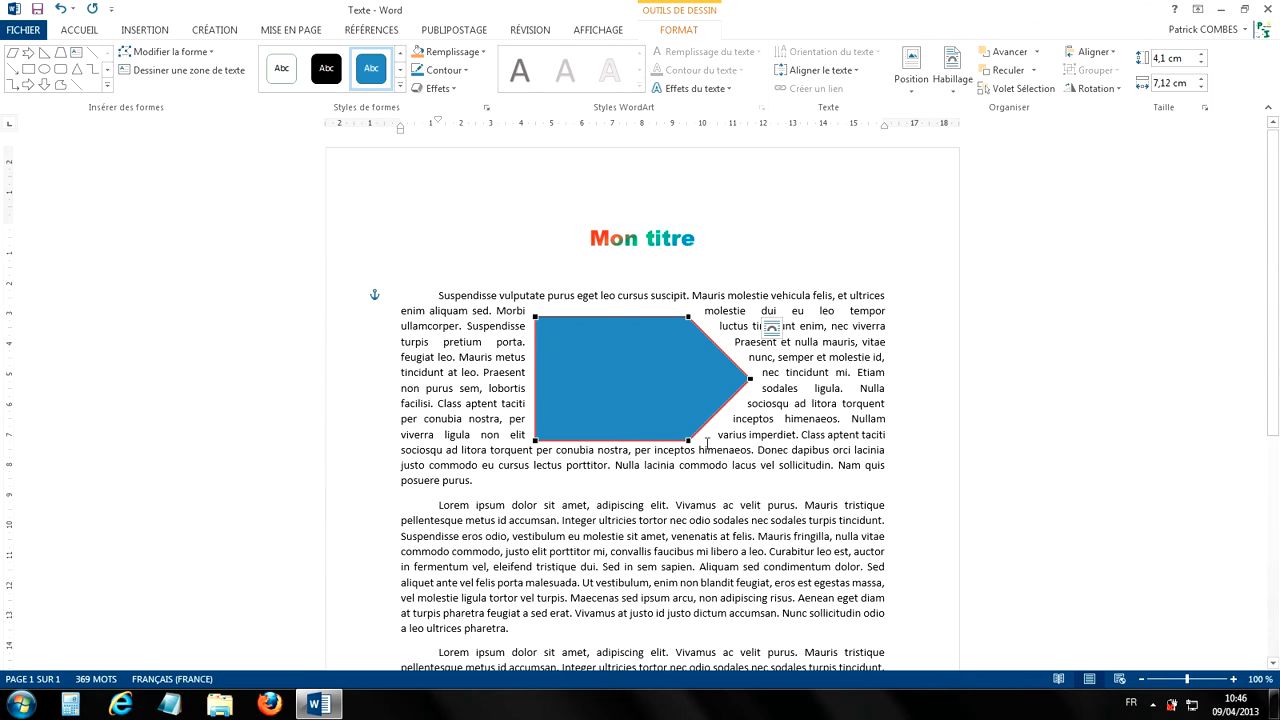
pyautogui.click(688, 317)
pyautogui.moveTo(688, 317); pyautogui.dragTo(679, 271)
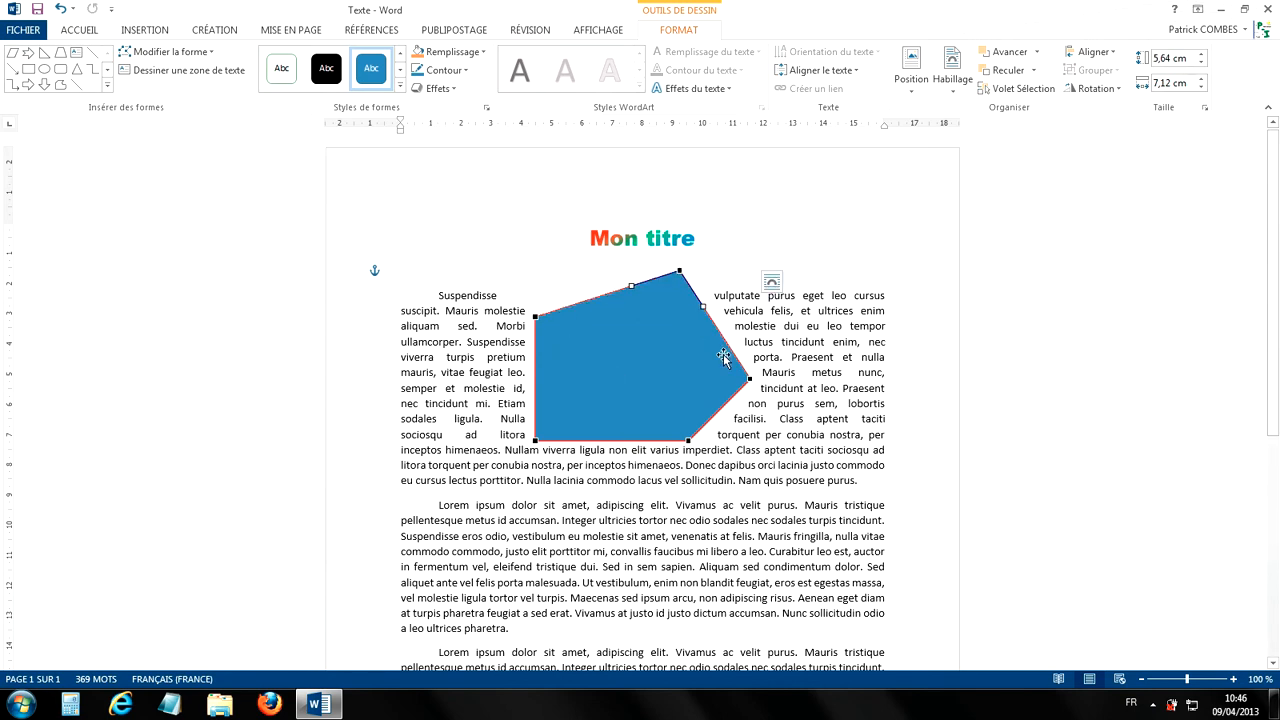
pyautogui.moveTo(703, 307); pyautogui.dragTo(737, 291)
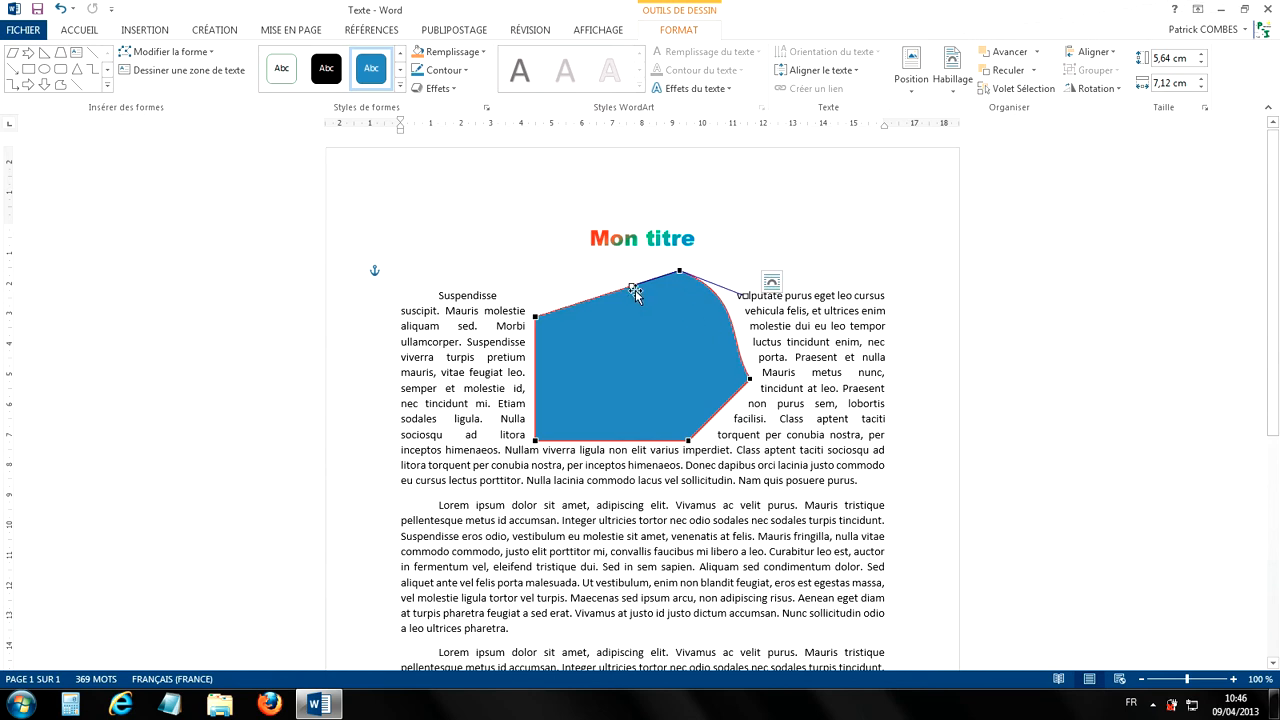
pyautogui.moveTo(615, 277); pyautogui.dragTo(580, 259)
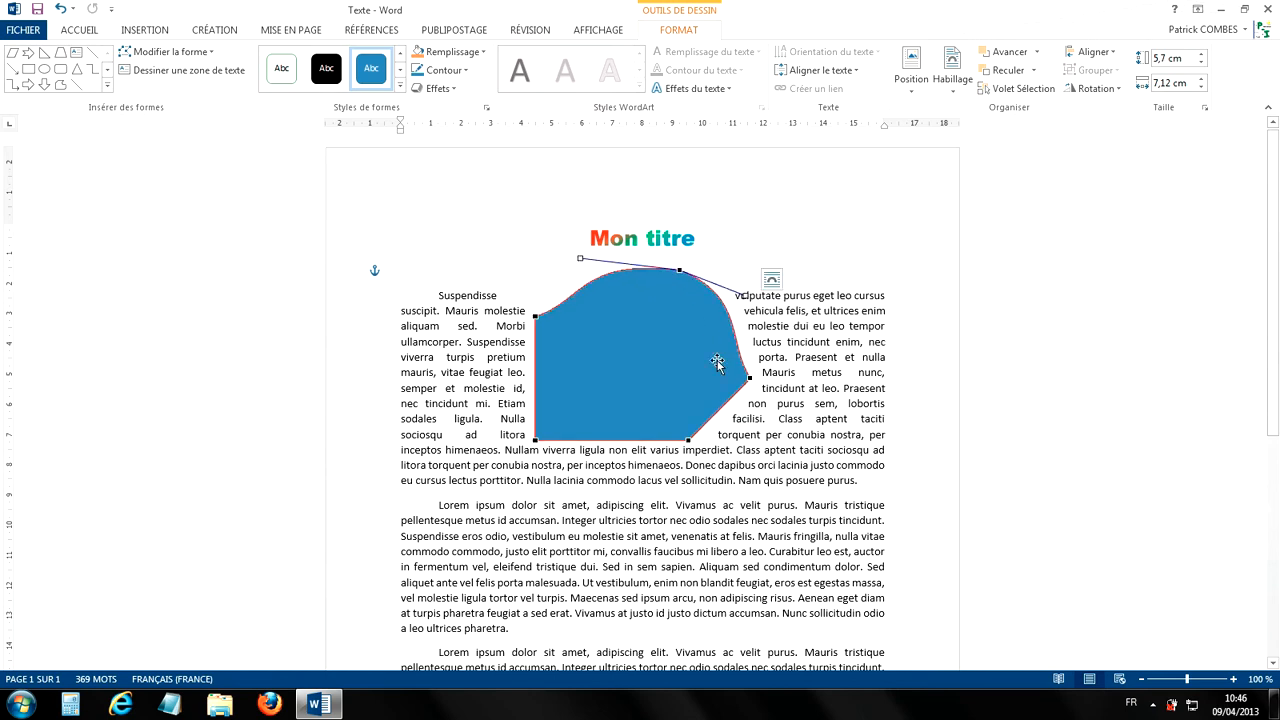
pyautogui.moveTo(689, 441); pyautogui.dragTo(607, 456)
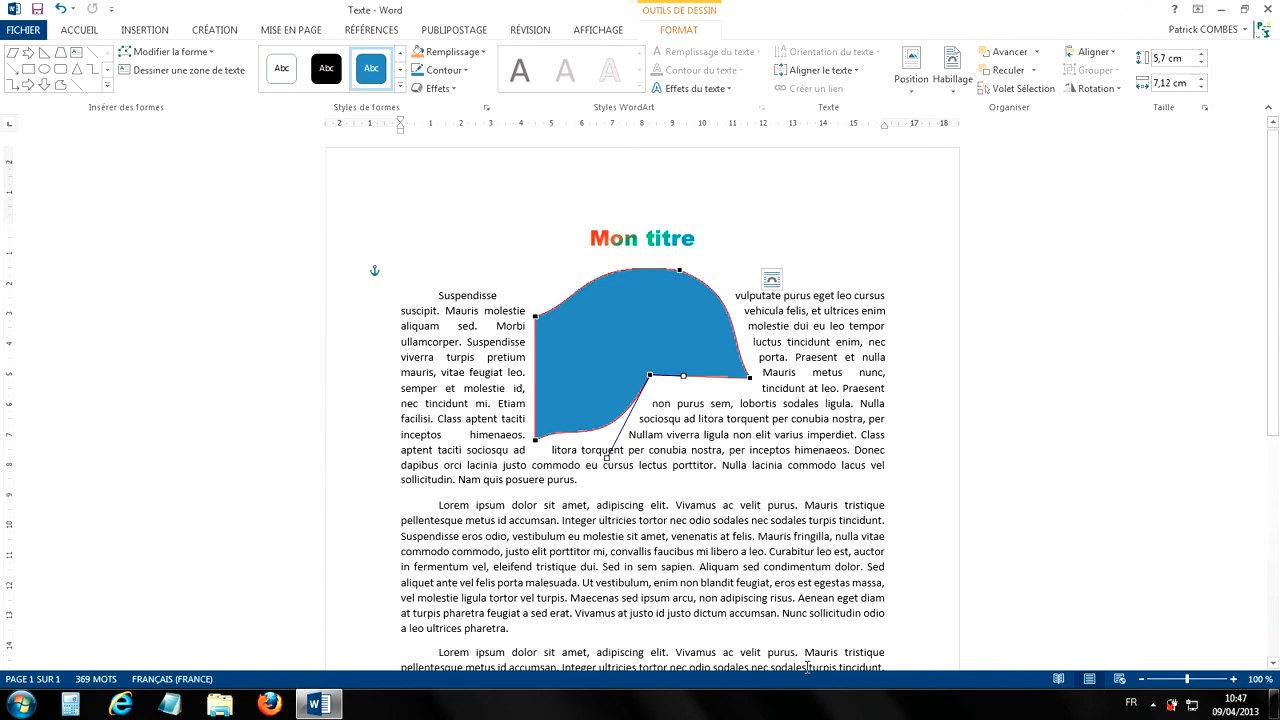
# Step: Undo the point edits made to the pentagon
pyautogui.click(61, 10)
pyautogui.click(61, 10)
pyautogui.click(61, 10)
pyautogui.click(61, 11)
pyautogui.click(61, 10)
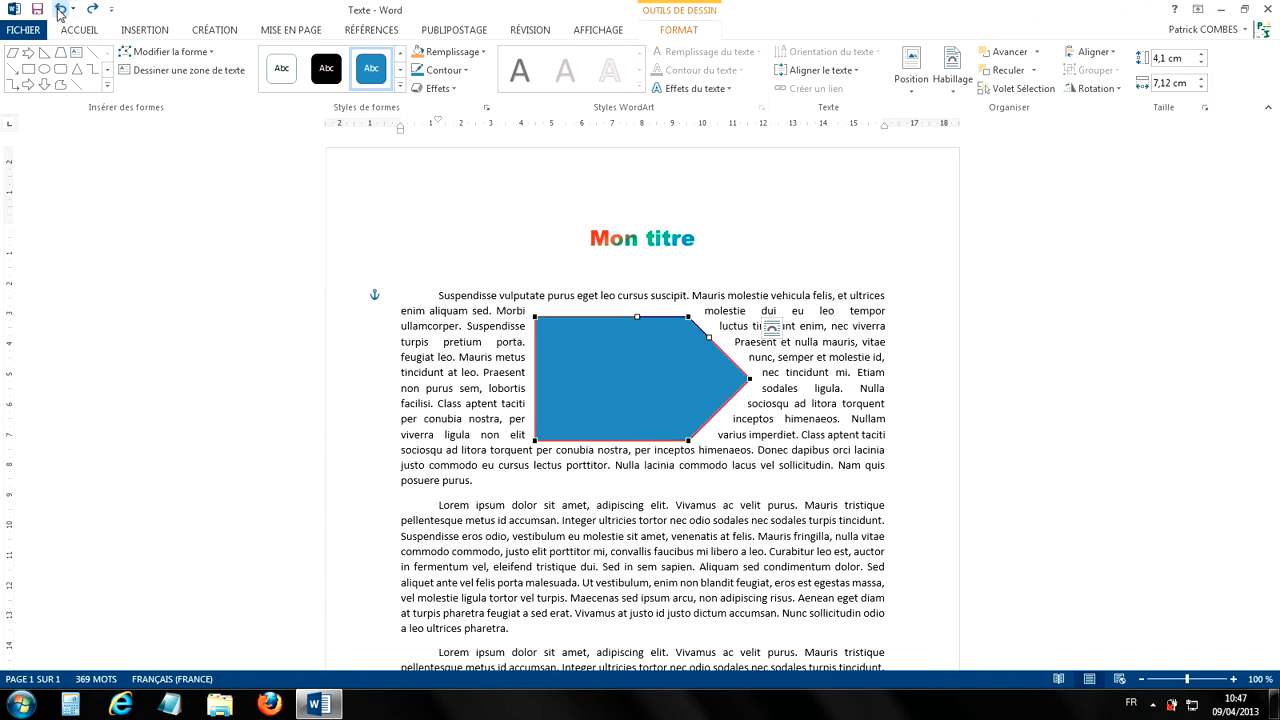
# Step: Change the pentagon into the notched right arrow shape
pyautogui.click(172, 55)
pyautogui.moveTo(174, 77)
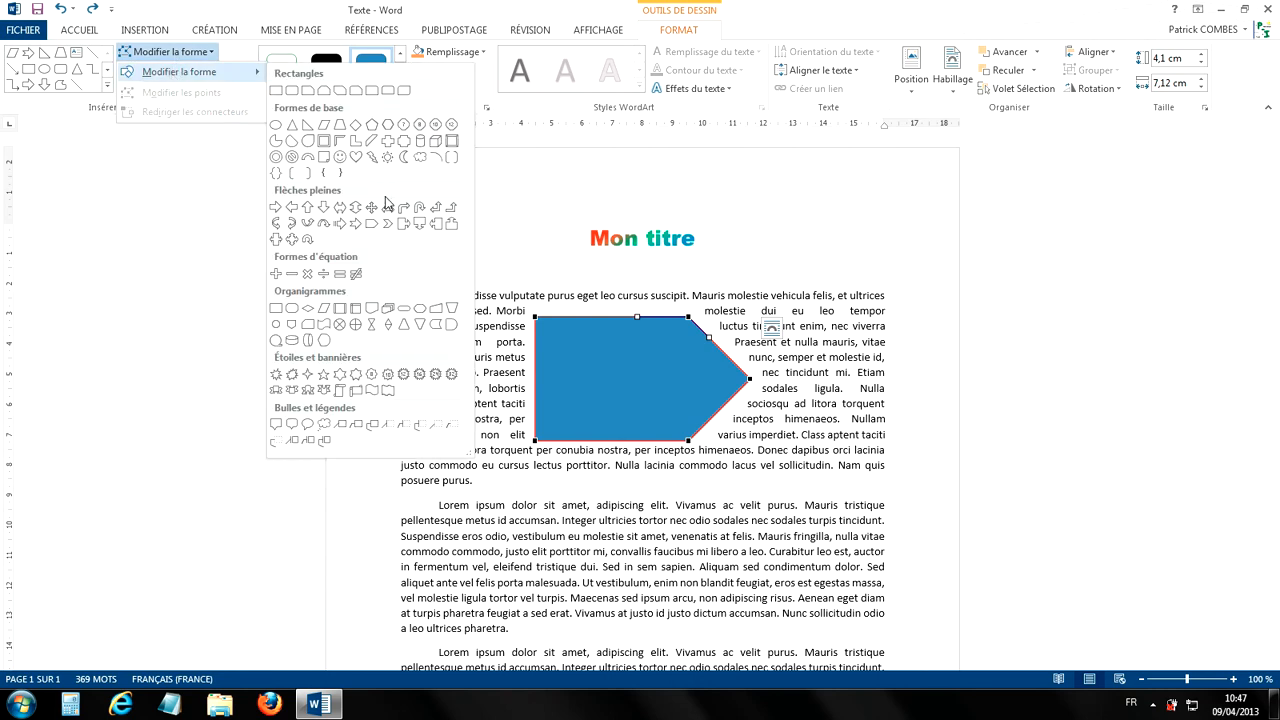
pyautogui.click(359, 225)
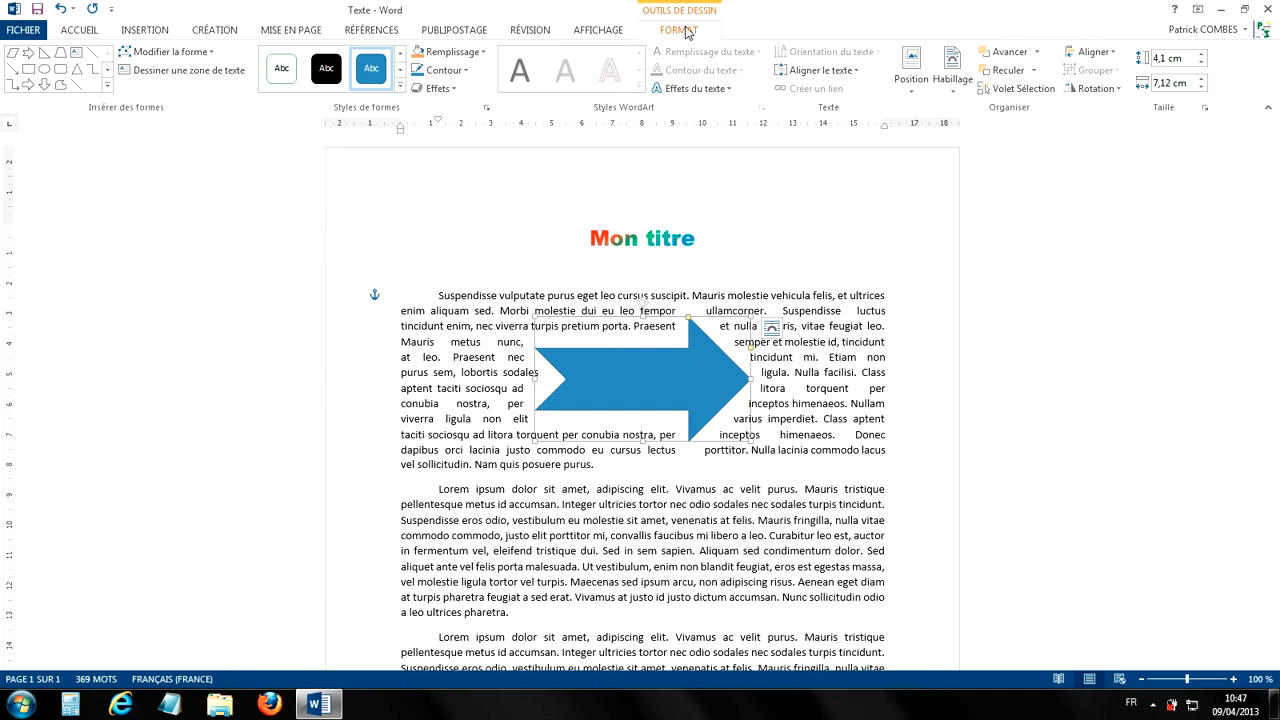
pyautogui.click(194, 53)
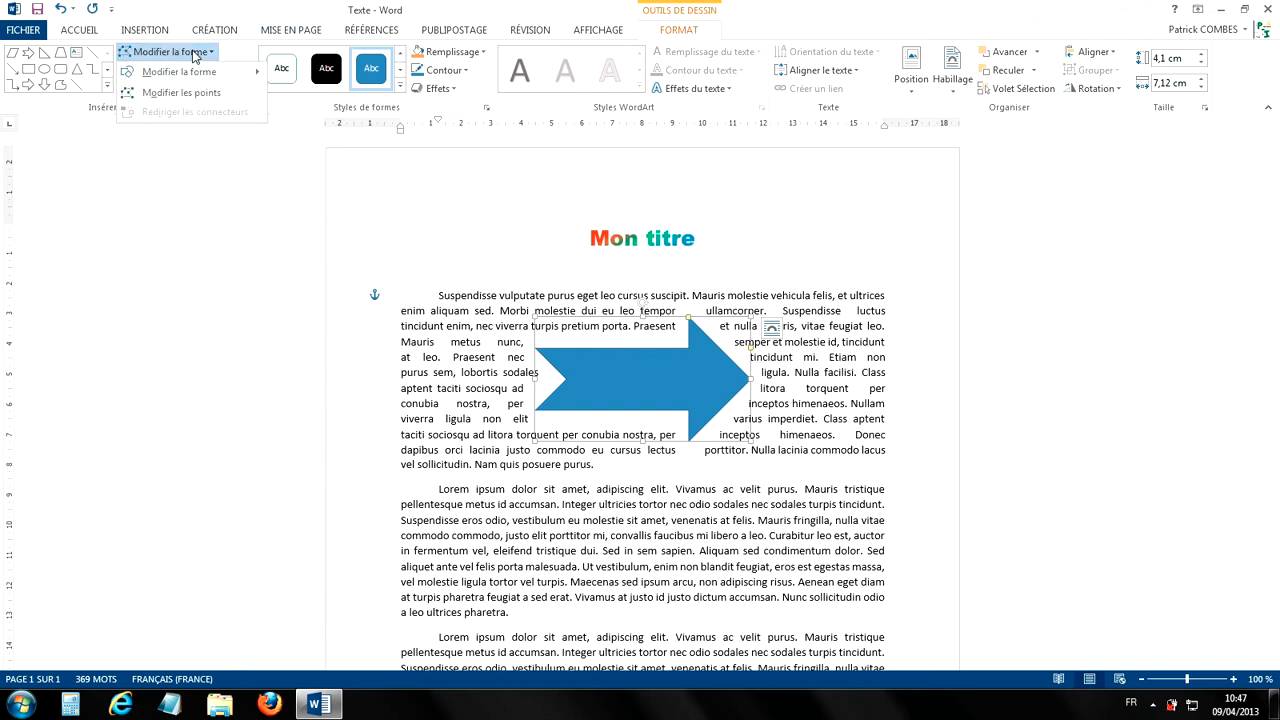
pyautogui.moveTo(190, 73)
pyautogui.click(638, 8)
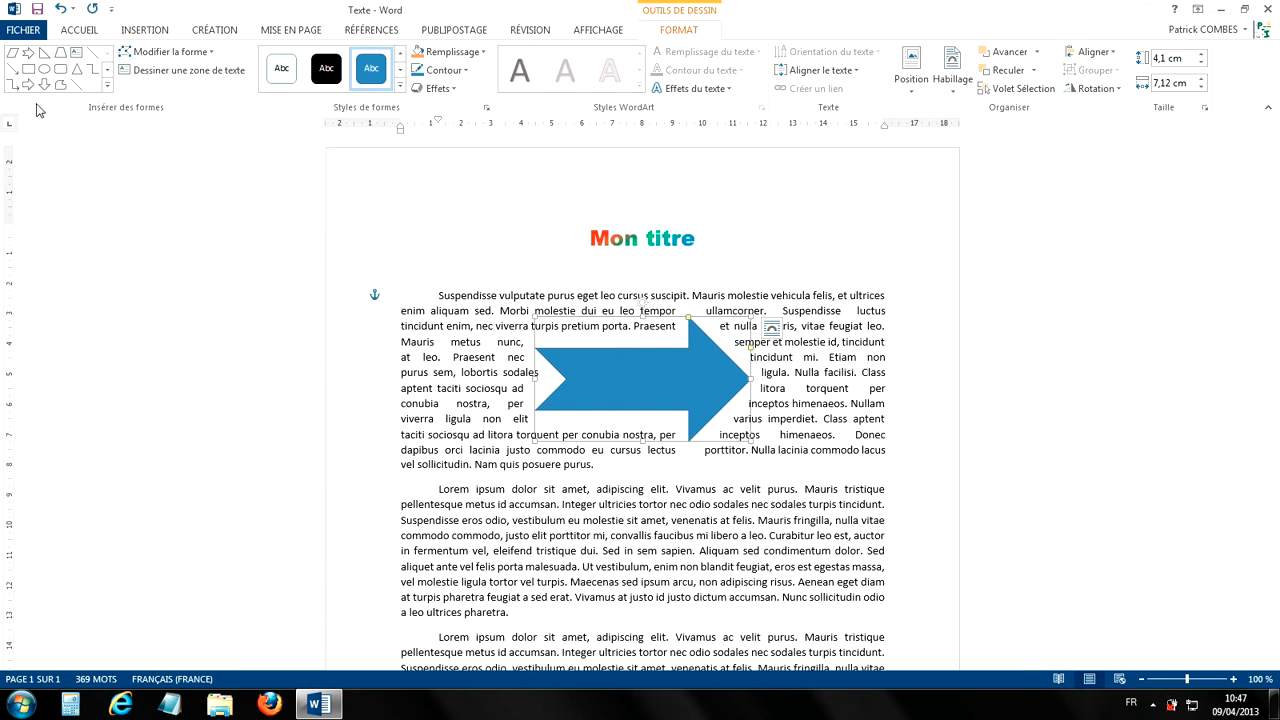
# Step: Draw a right arrow callout about 5.95 cm high and 5.61 cm wide over the first paragraph's right end, and delete it
pyautogui.click(107, 88)
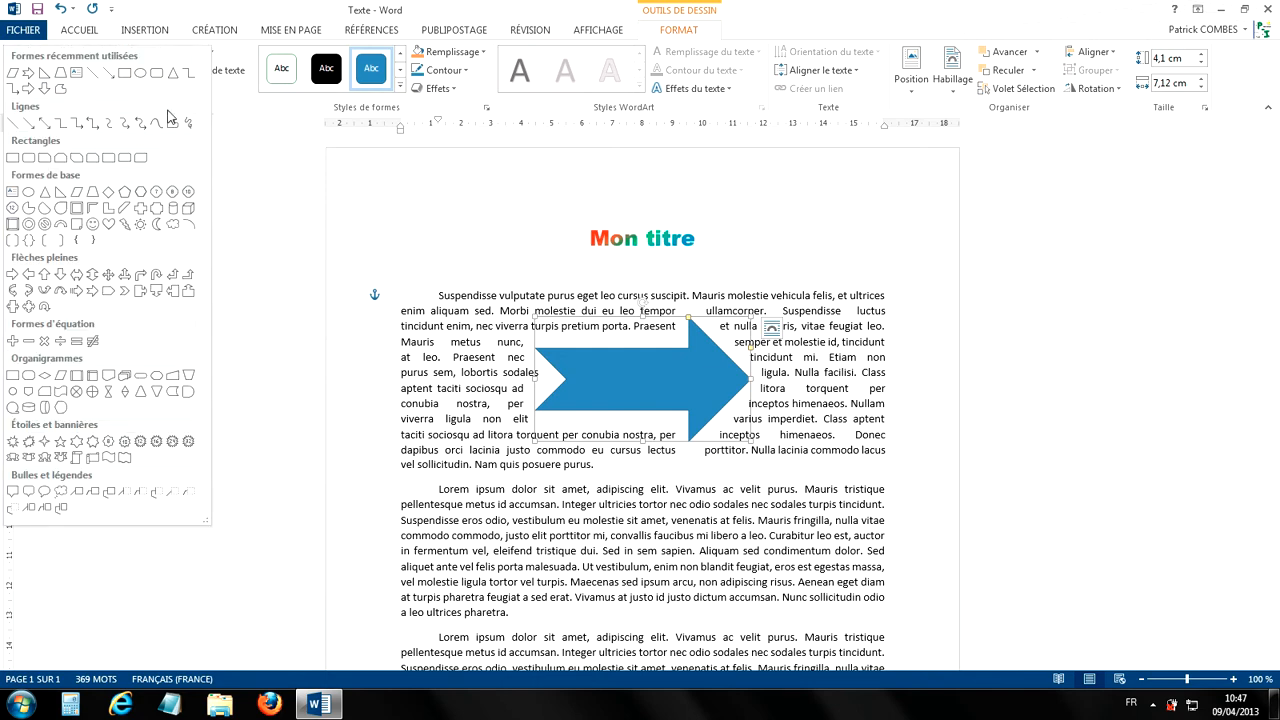
pyautogui.click(140, 290)
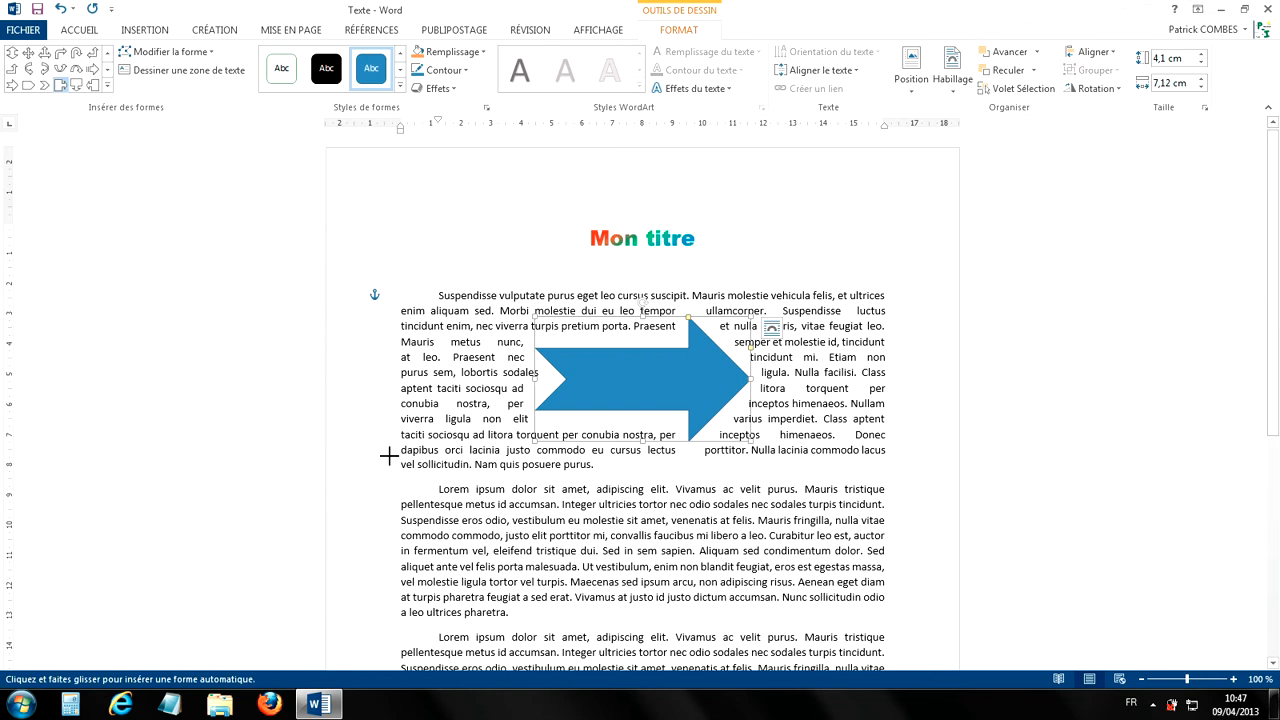
pyautogui.moveTo(774, 210); pyautogui.dragTo(943, 389)
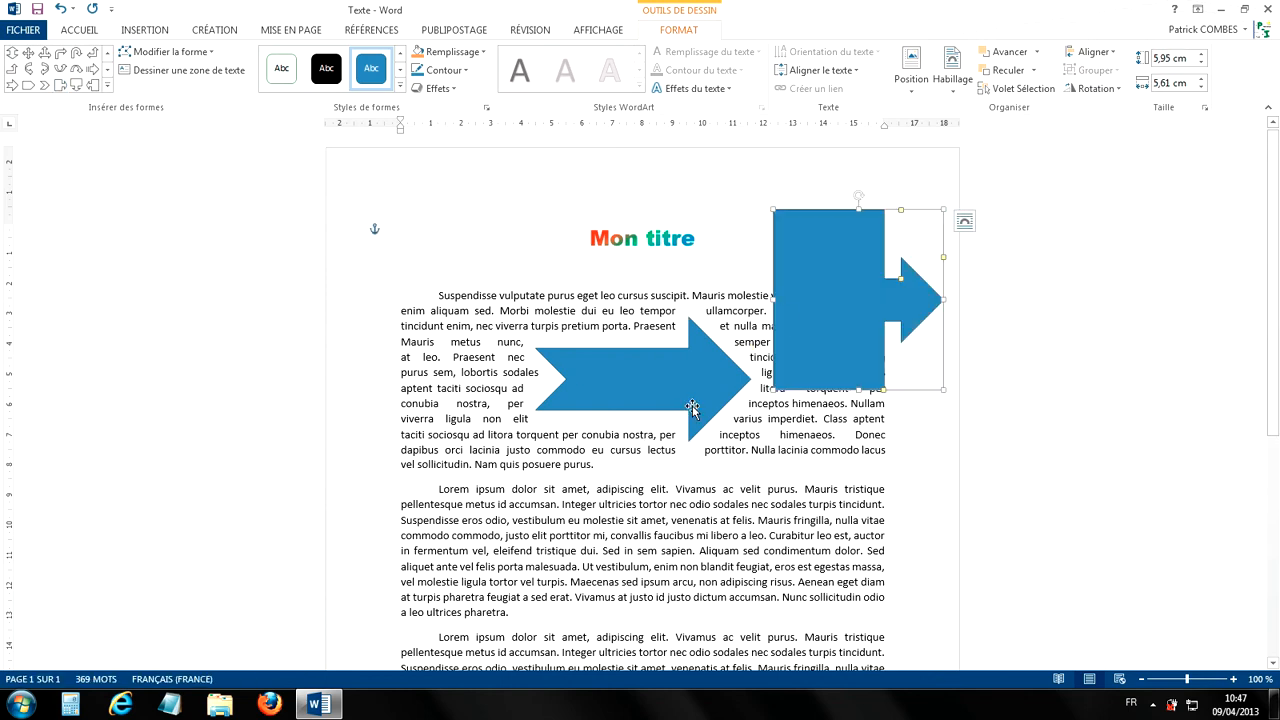
pyautogui.press('Delete')
pyautogui.click(141, 33)
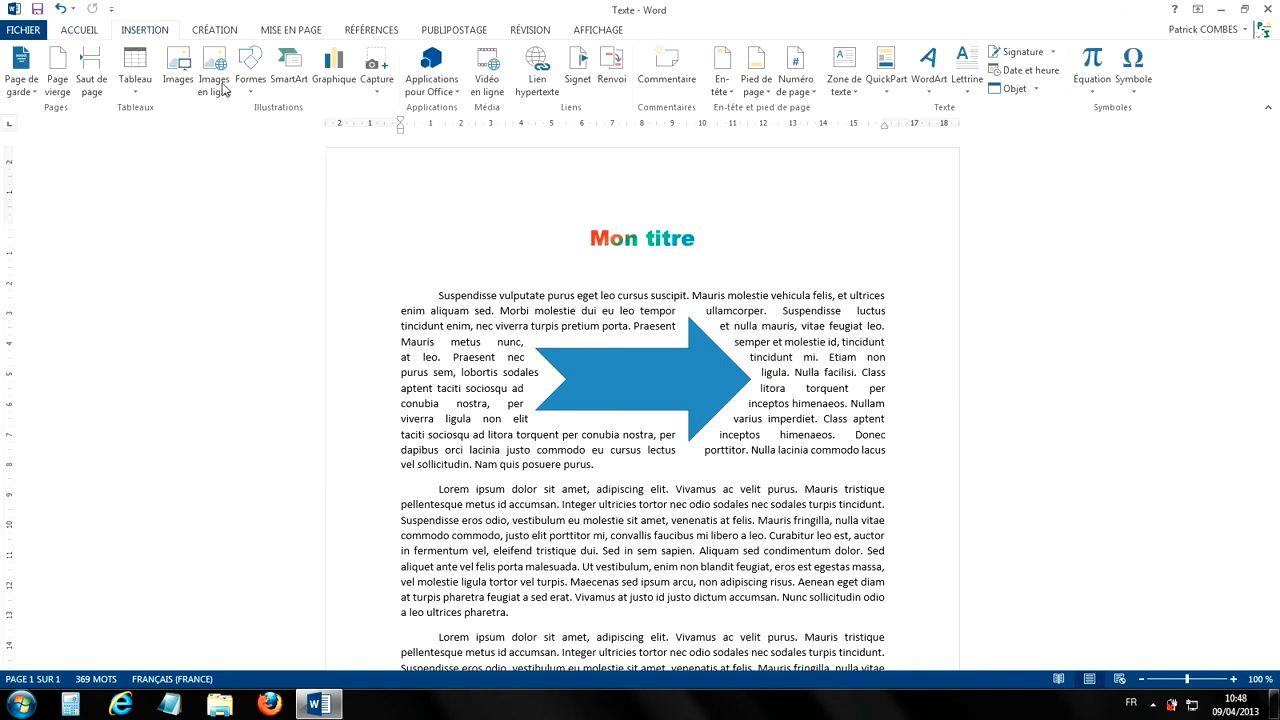
pyautogui.click(250, 68)
pyautogui.click(677, 387)
# Step: Try the light gray gradient shape style on the arrow, and set it to the light yellow gradient style in the same row
pyautogui.click(654, 381)
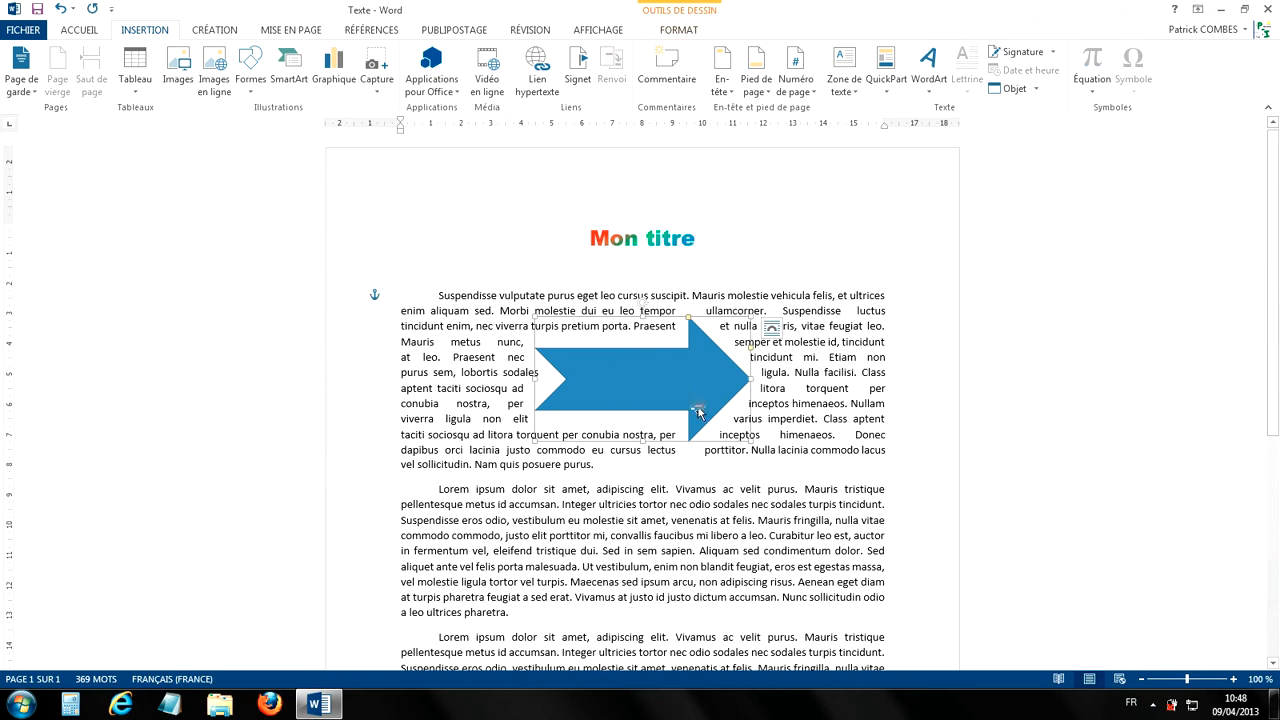
pyautogui.click(680, 32)
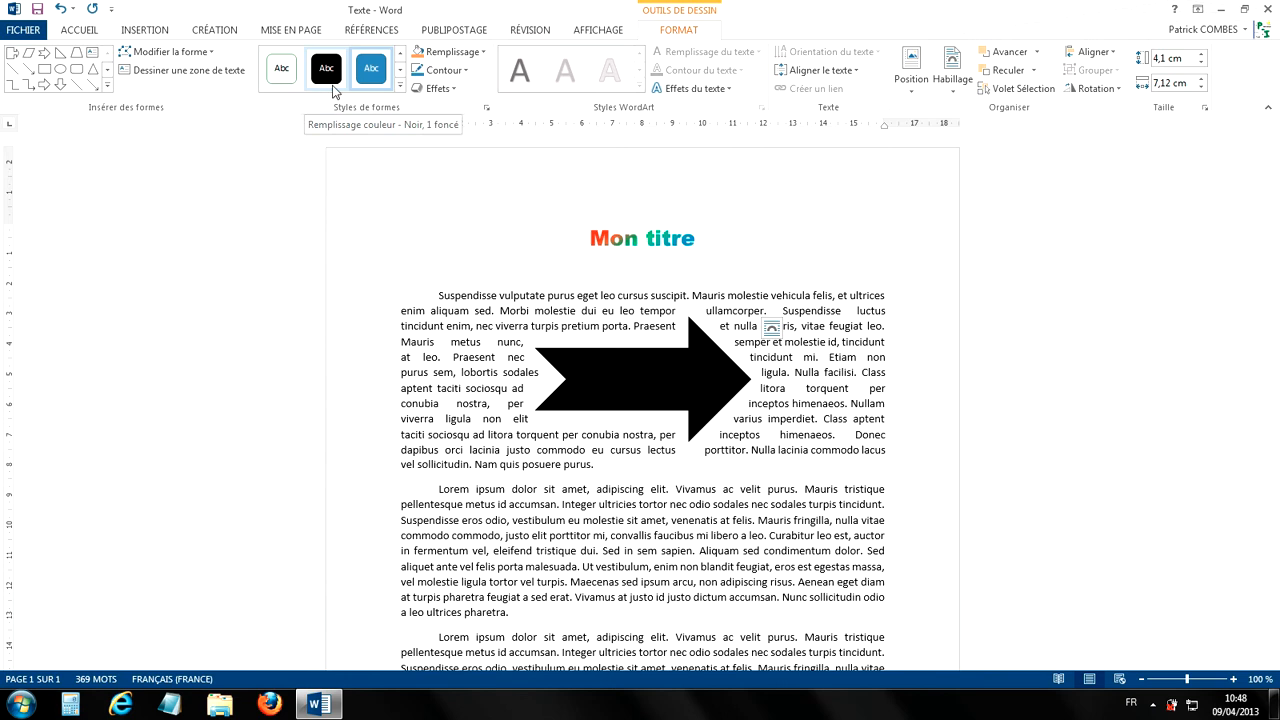
pyautogui.click(401, 89)
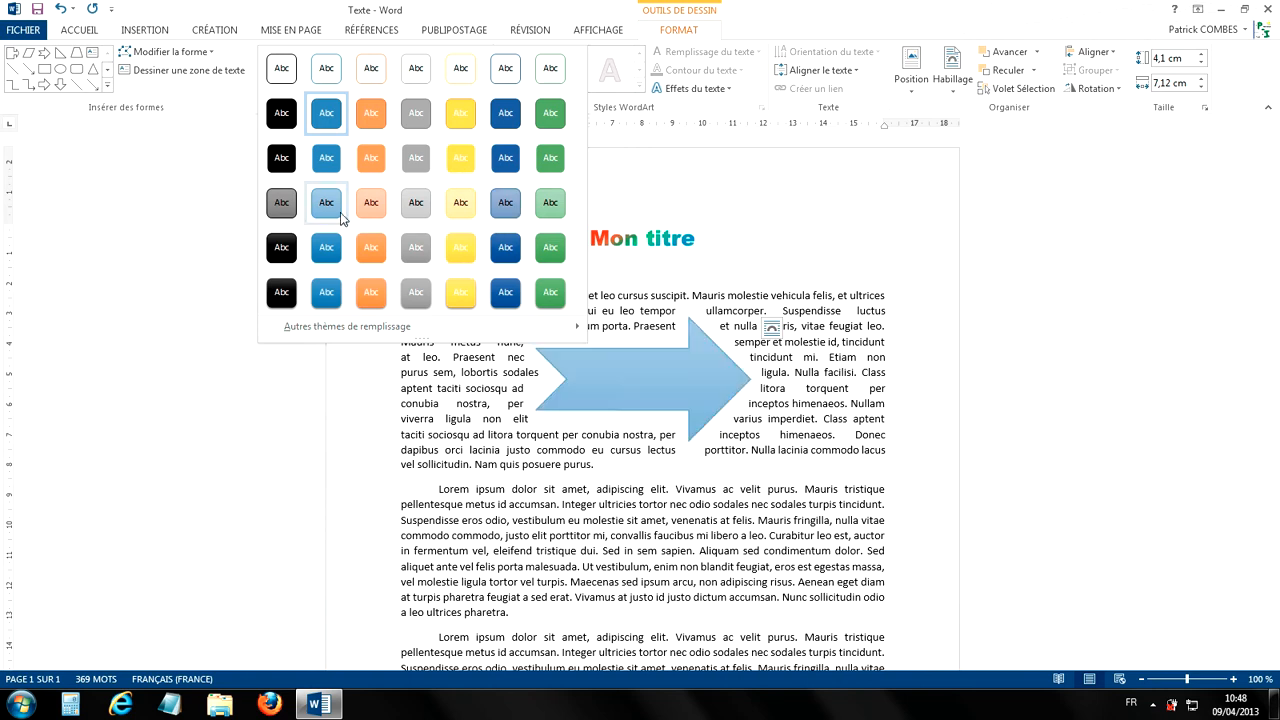
pyautogui.click(415, 205)
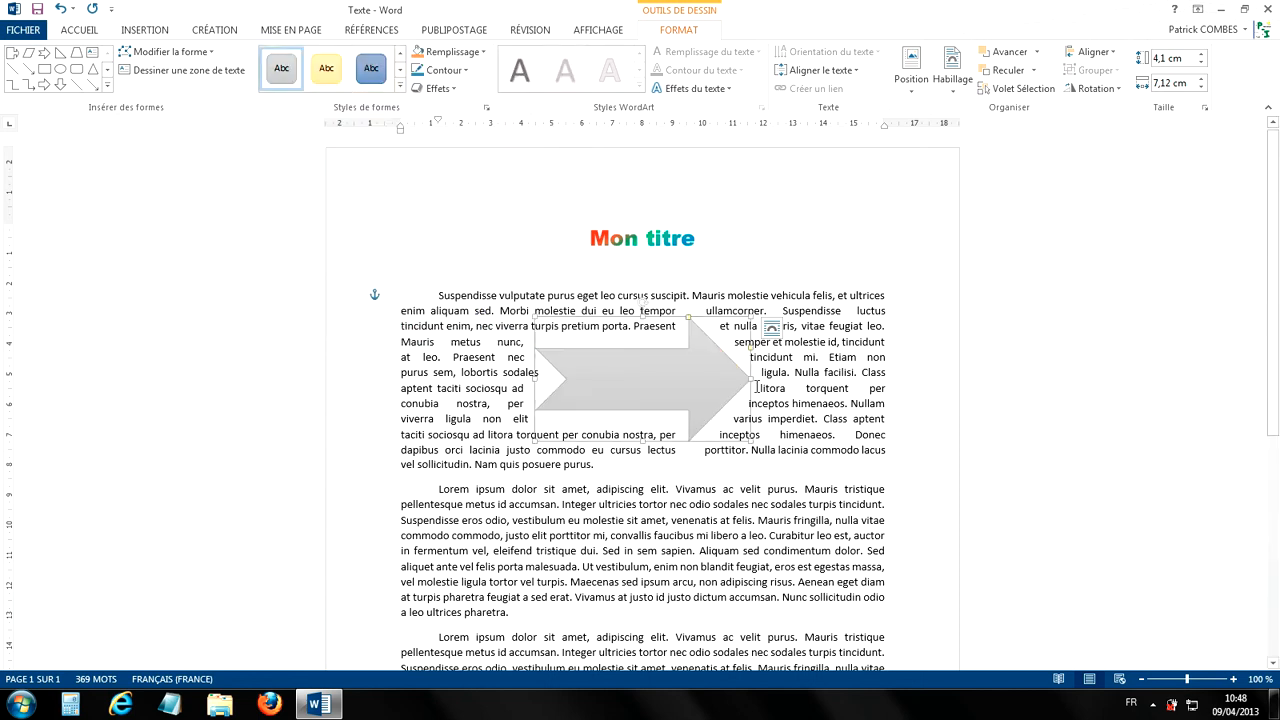
pyautogui.click(400, 85)
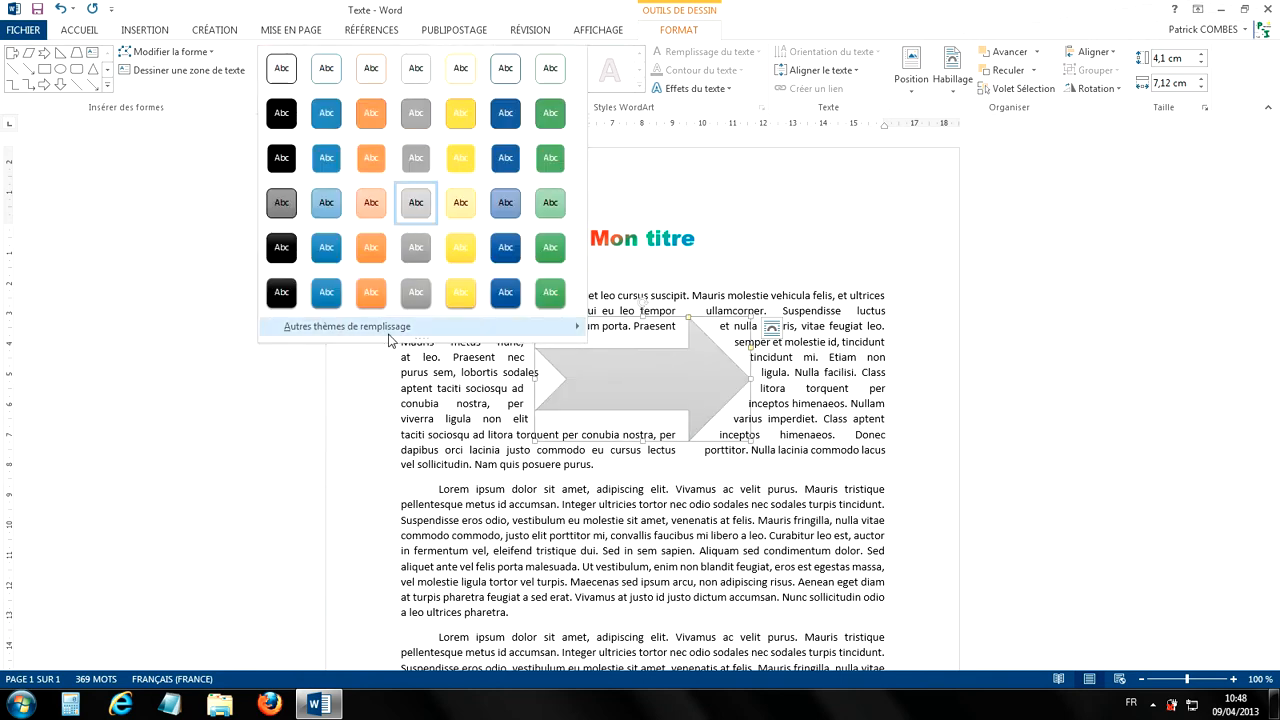
pyautogui.moveTo(386, 334)
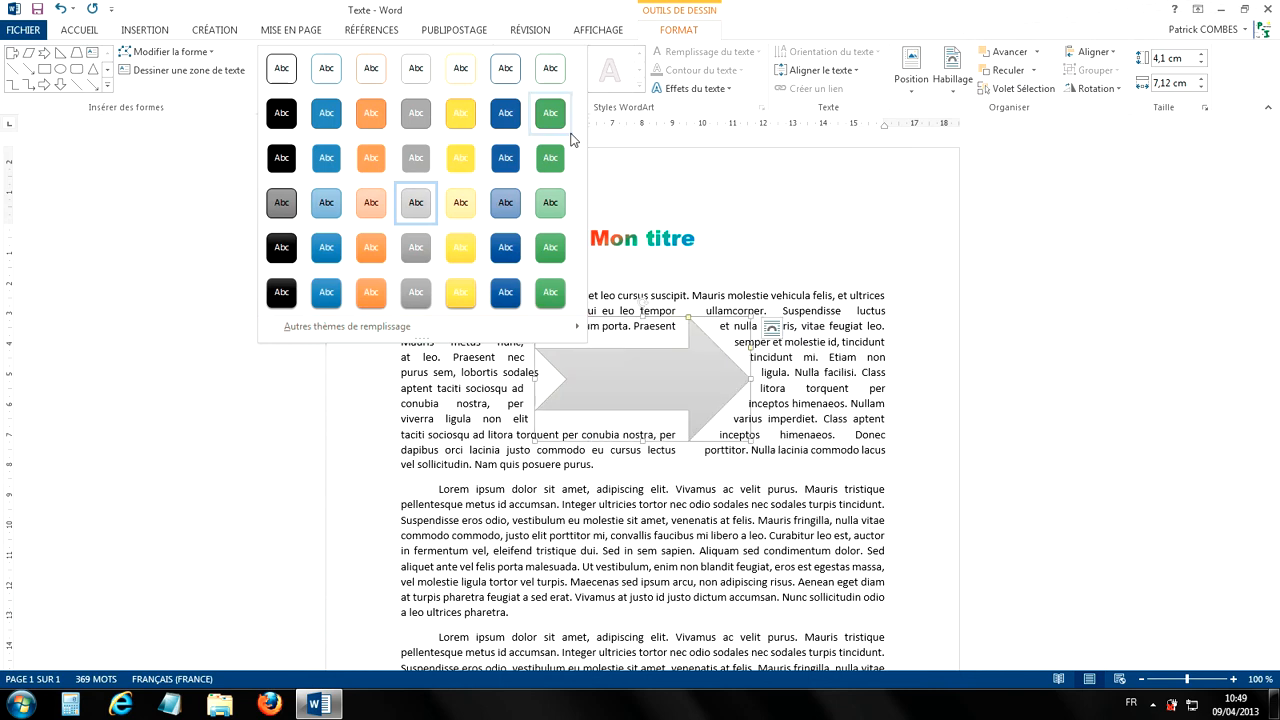
pyautogui.click(453, 208)
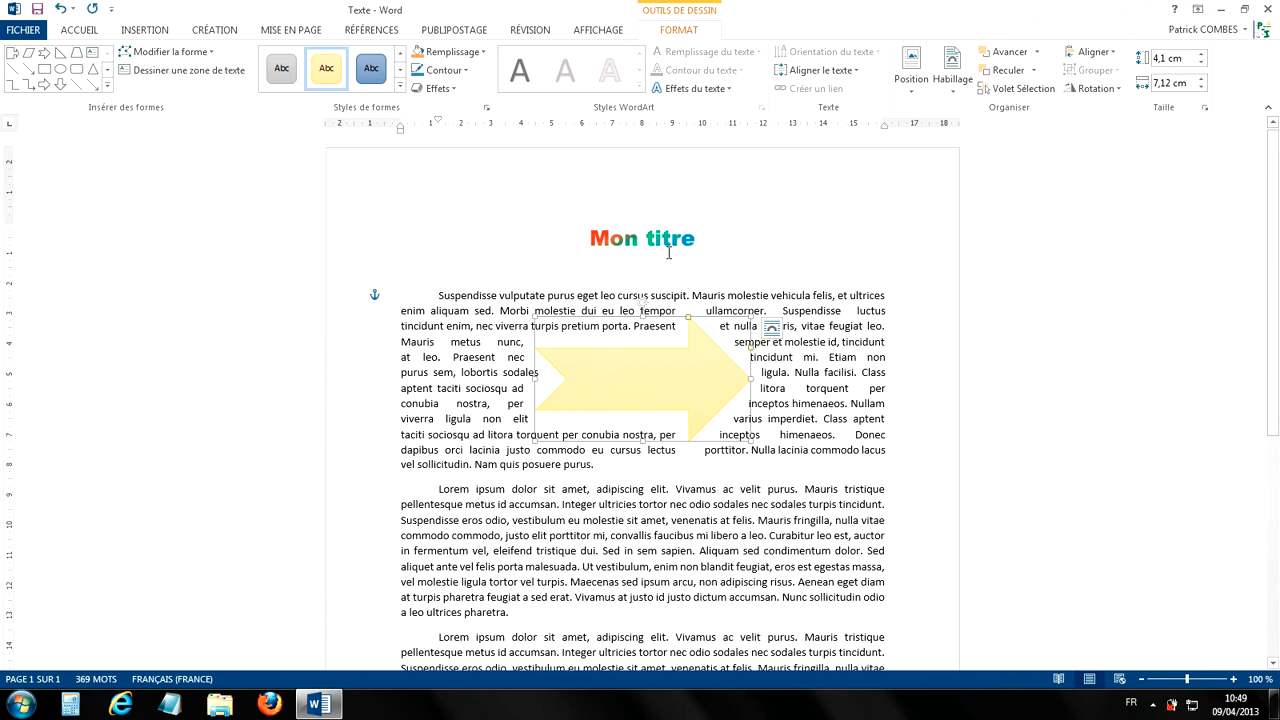
# Step: Fill the arrow with the lightest gray theme color
pyautogui.click(479, 57)
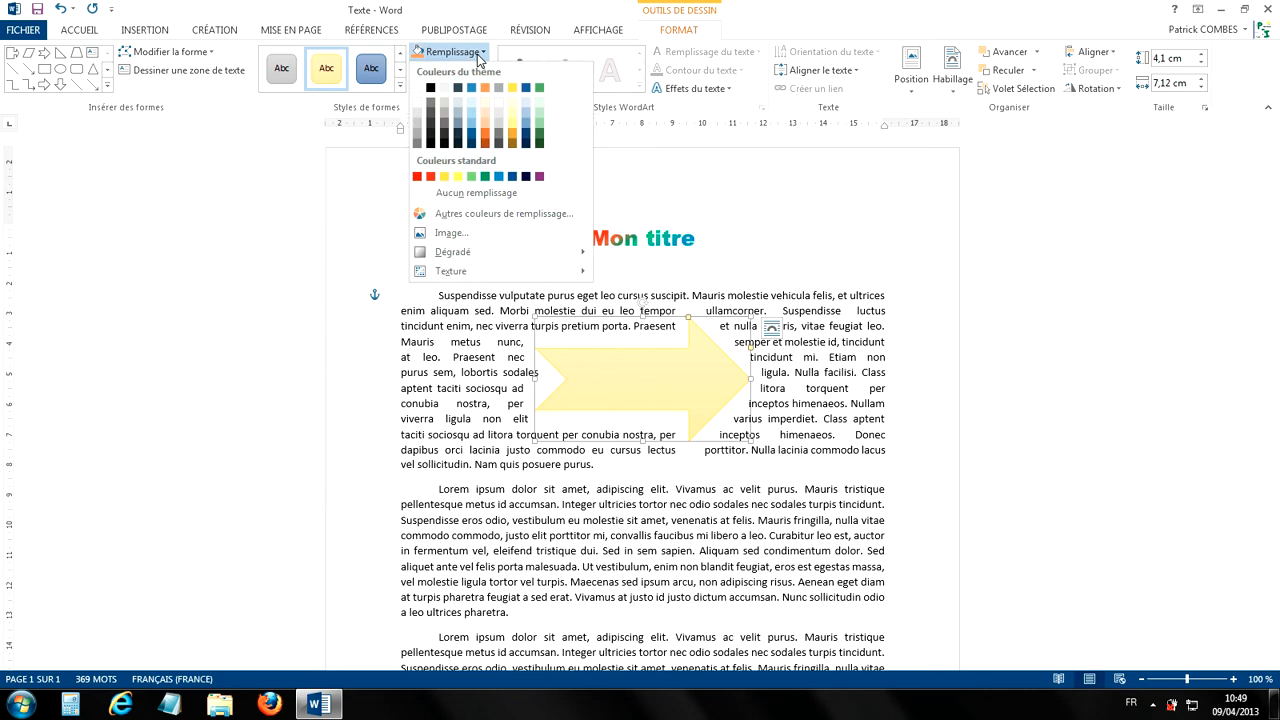
pyautogui.click(501, 99)
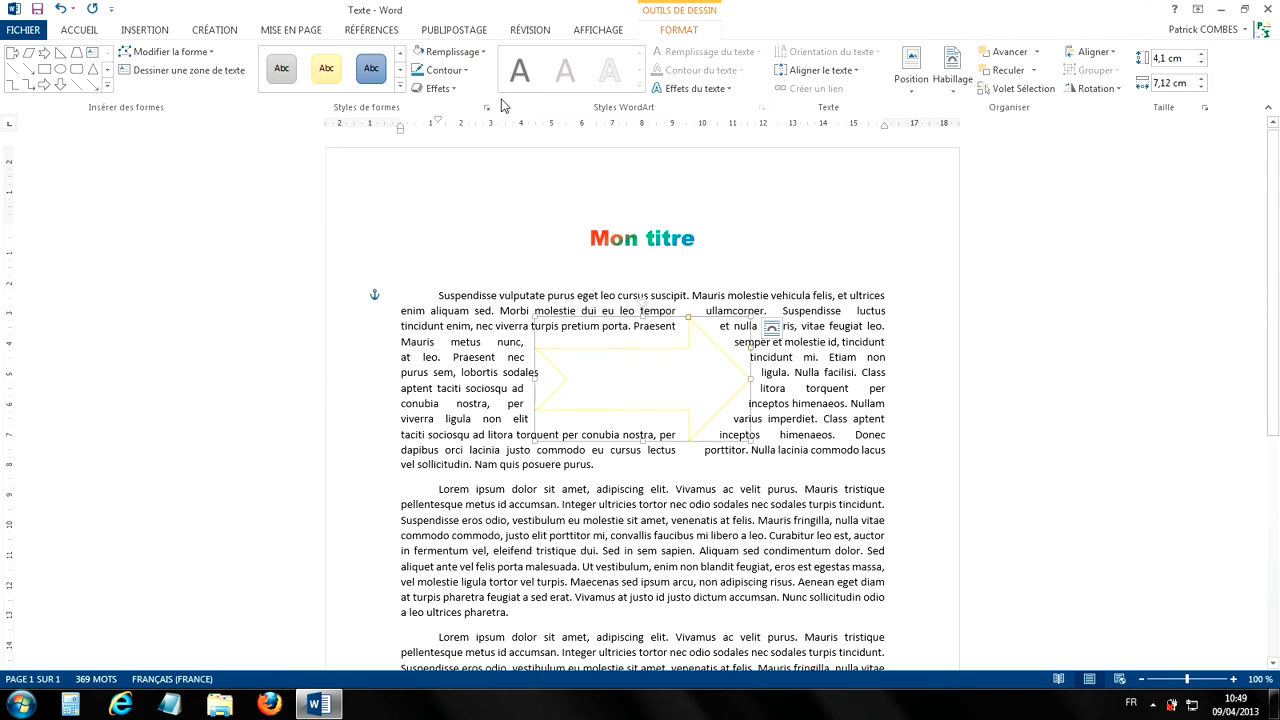
# Step: Open the additional fill colors for the arrow and try several standard blue shades, picking the light cyan one
pyautogui.click(466, 52)
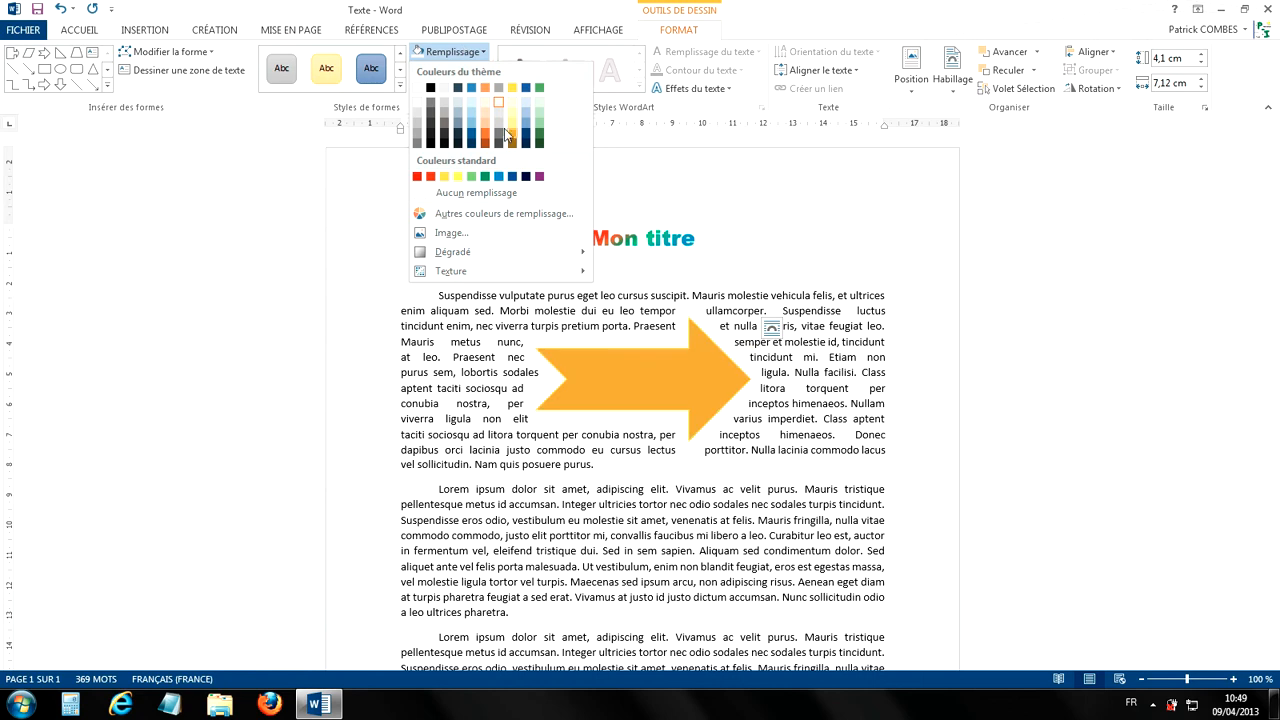
pyautogui.click(495, 221)
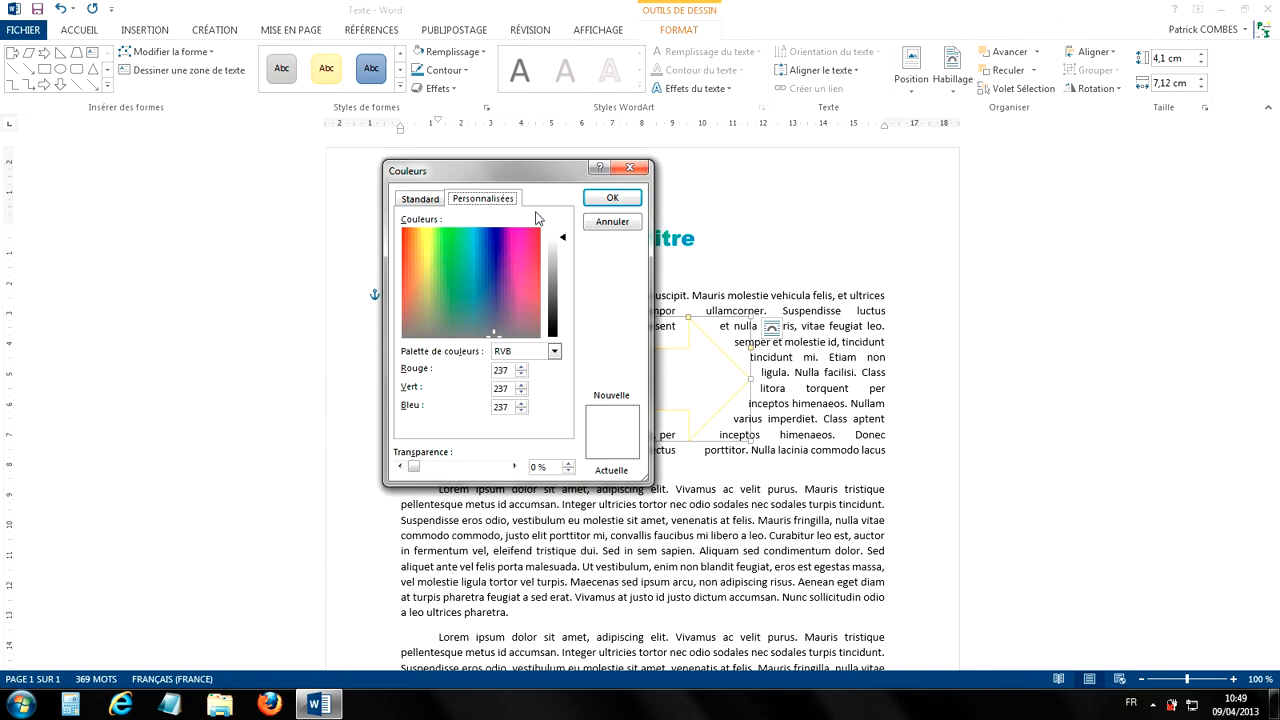
pyautogui.click(421, 203)
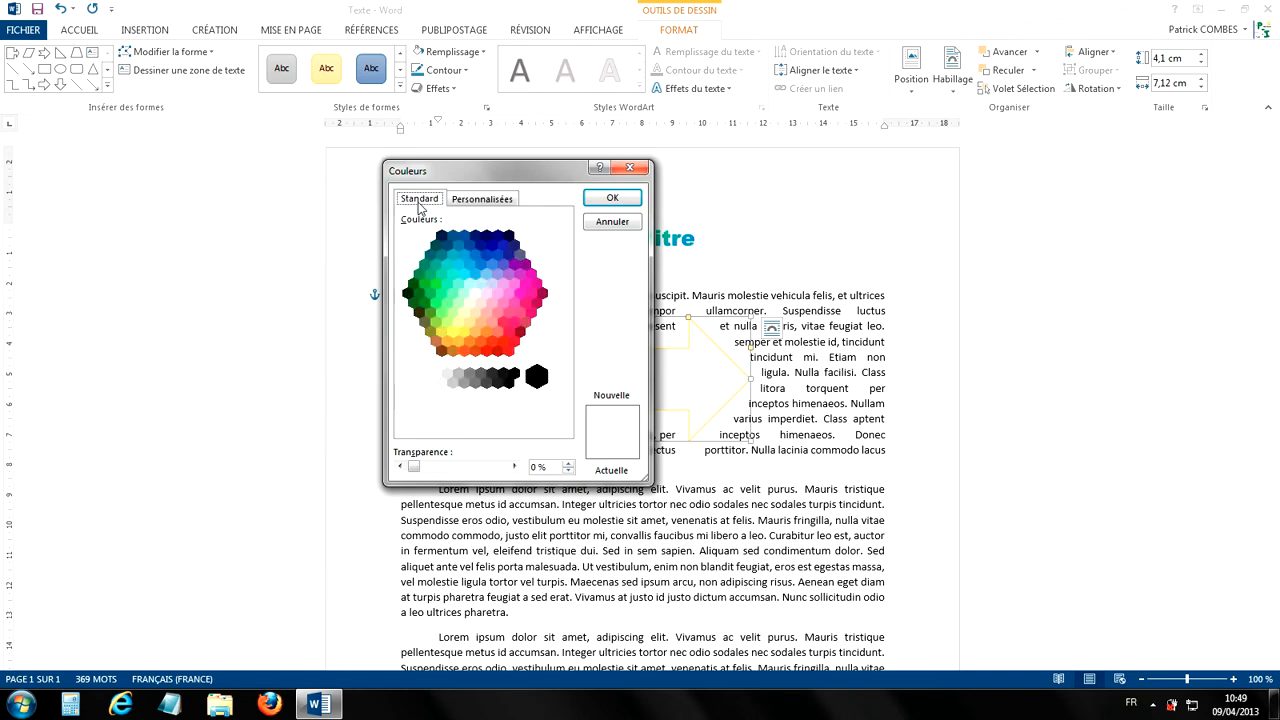
pyautogui.click(478, 288)
pyautogui.click(470, 266)
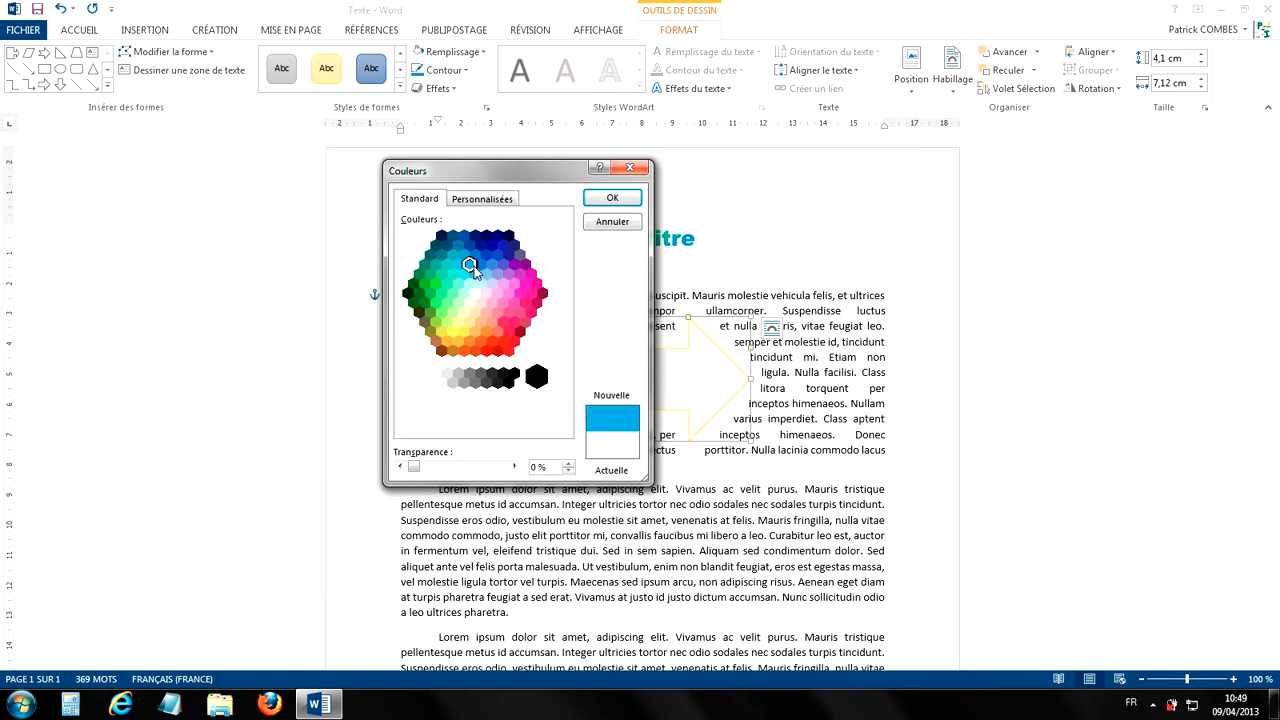
pyautogui.click(497, 274)
pyautogui.click(470, 285)
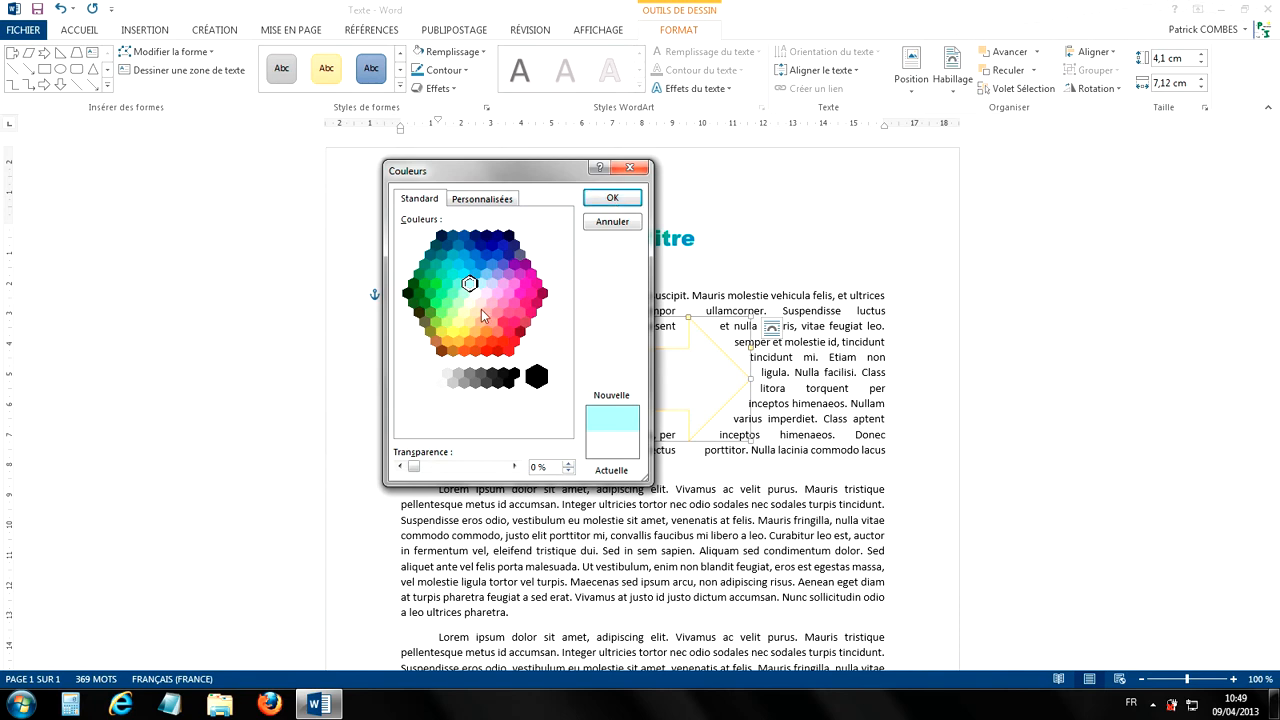
# Step: Fill the arrow with a custom medium green of red 101, green 233 and blue 117
pyautogui.click(478, 199)
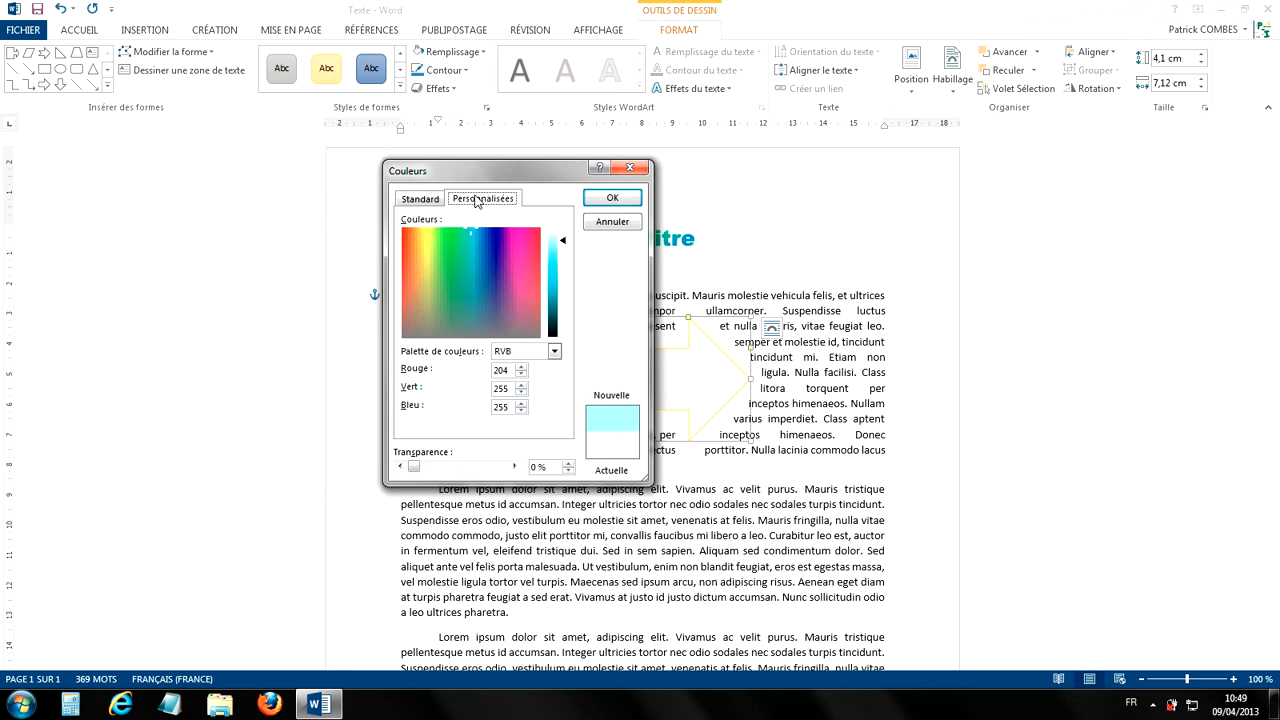
pyautogui.click(450, 254)
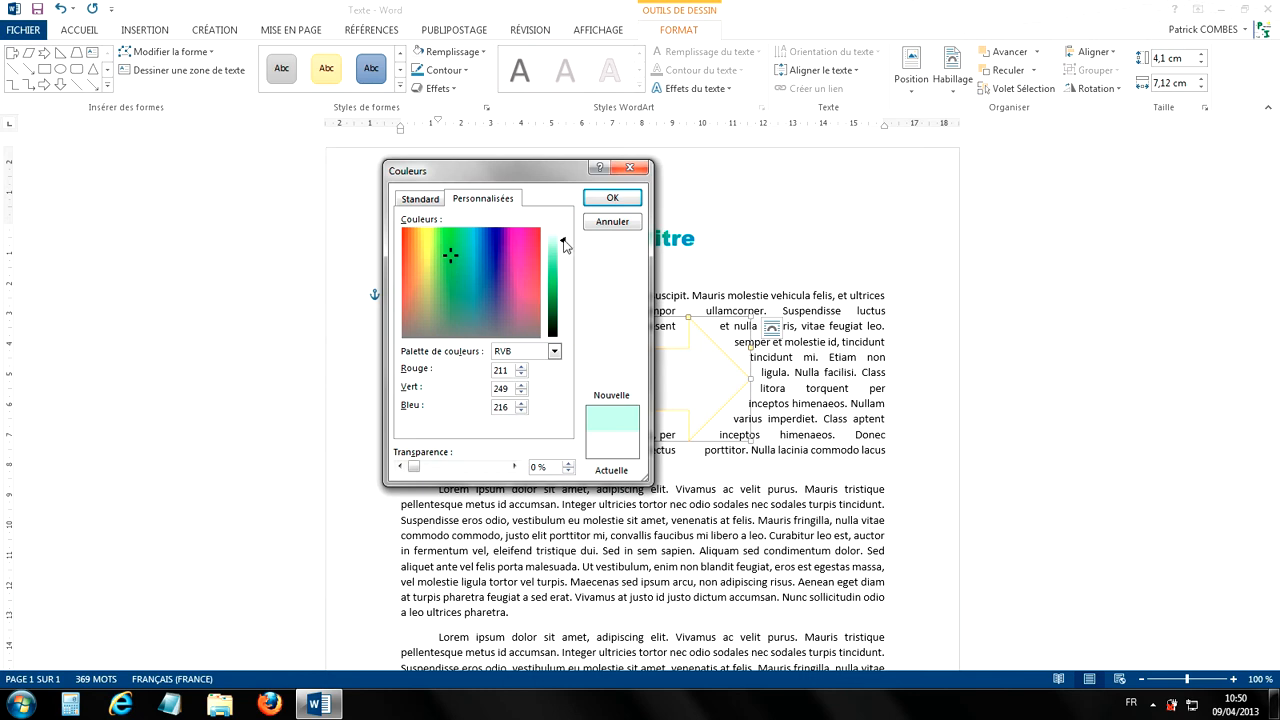
pyautogui.moveTo(565, 247); pyautogui.dragTo(560, 285)
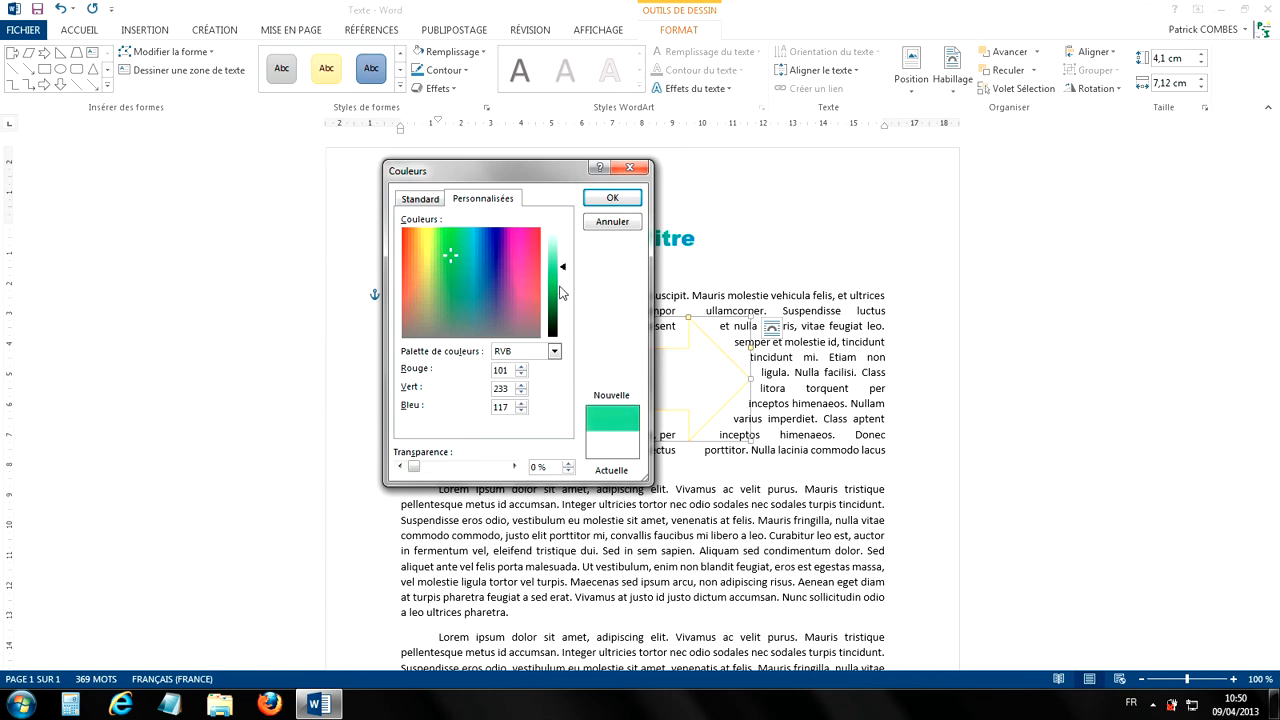
pyautogui.click(619, 200)
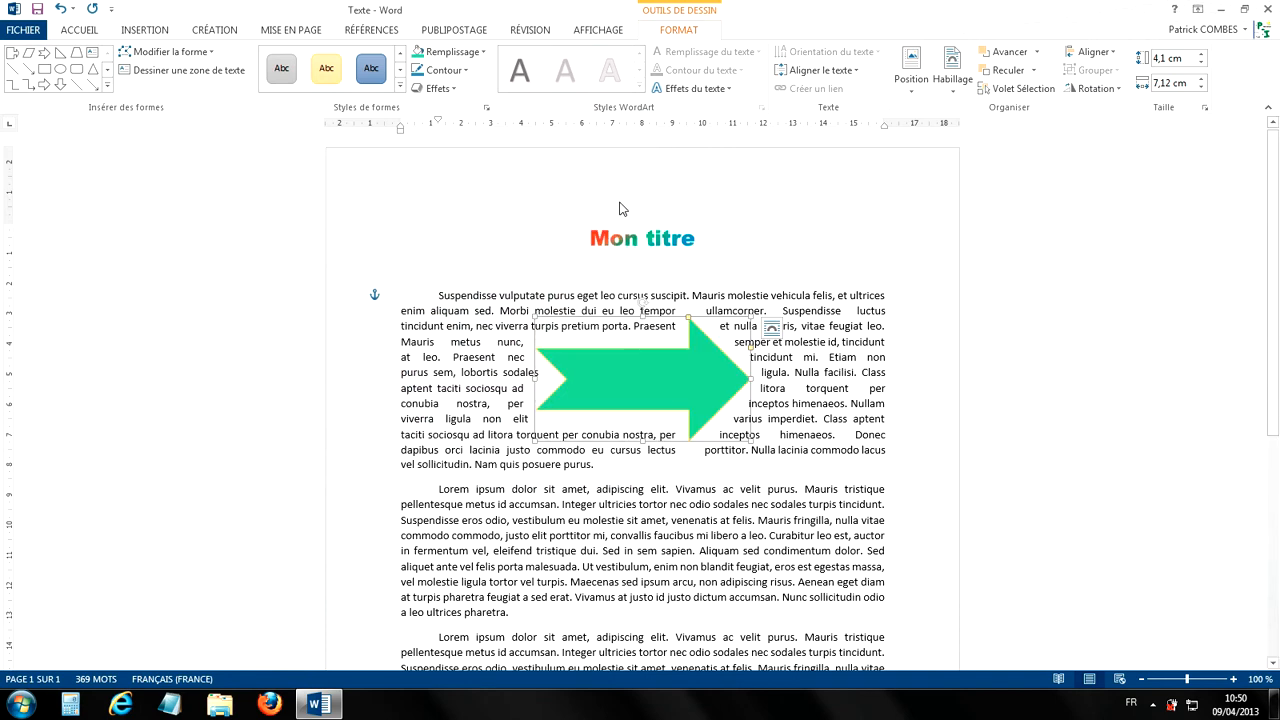
pyautogui.click(456, 57)
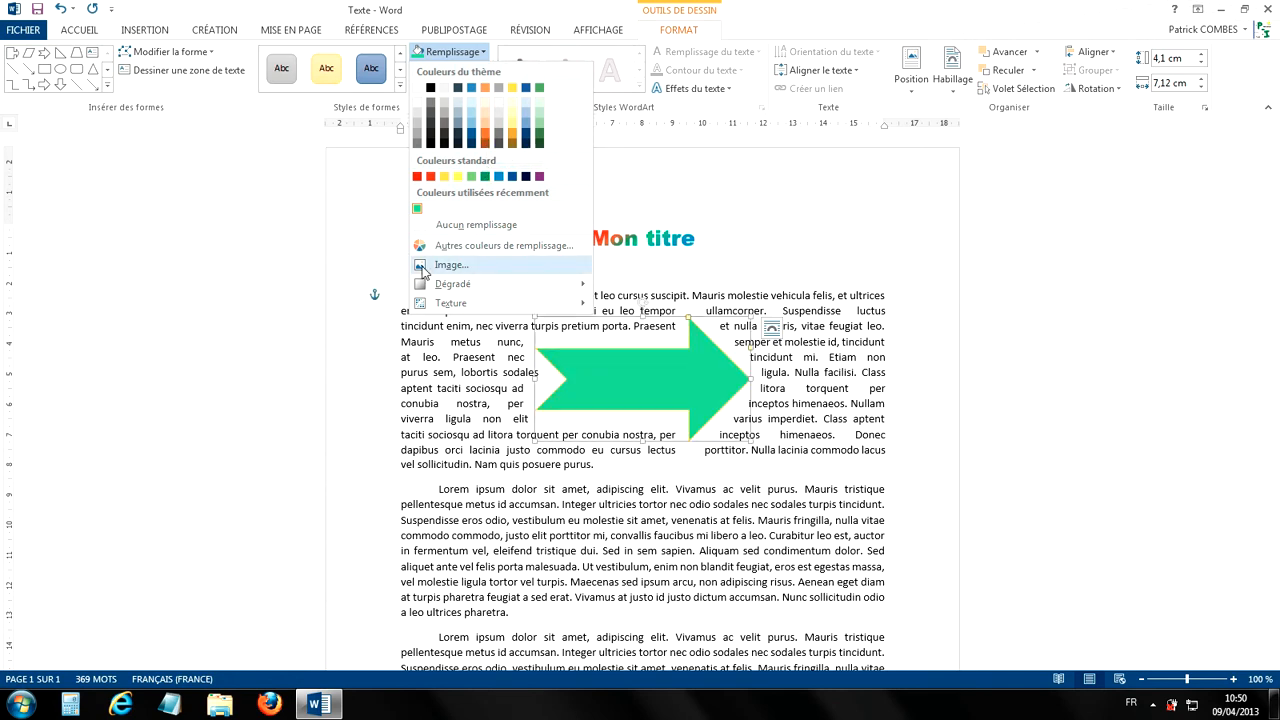
pyautogui.click(459, 266)
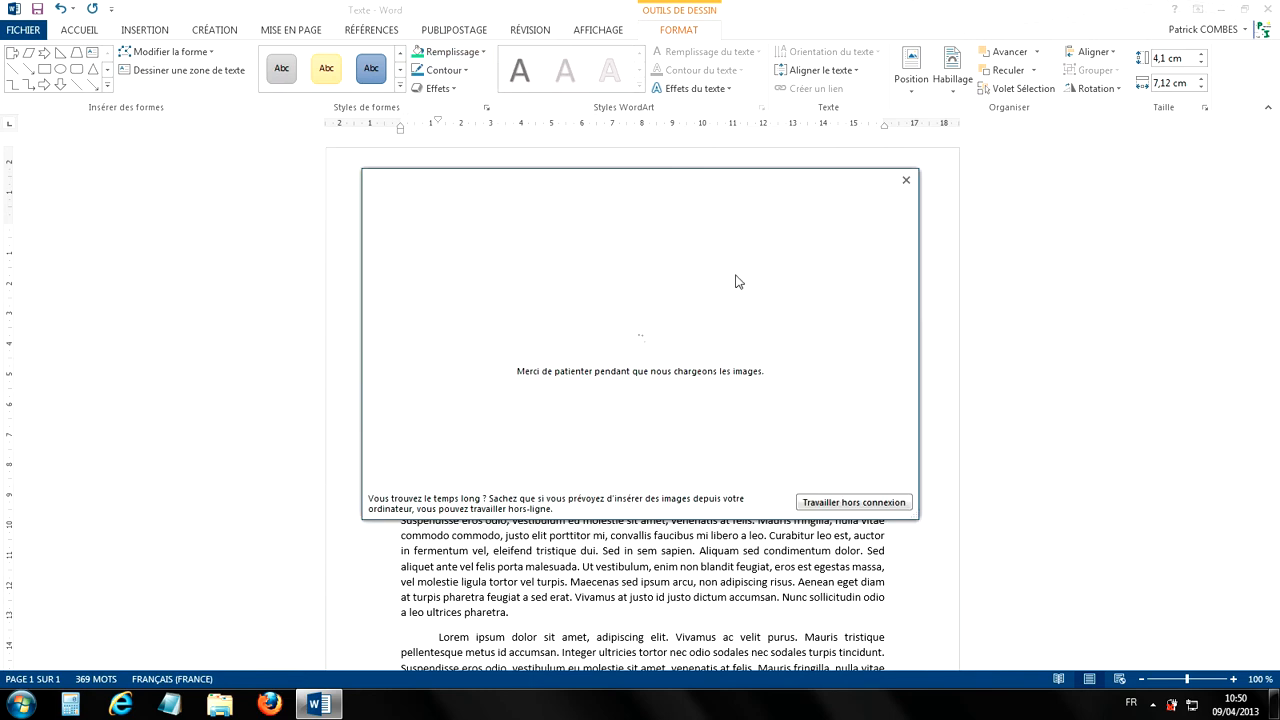
pyautogui.click(906, 182)
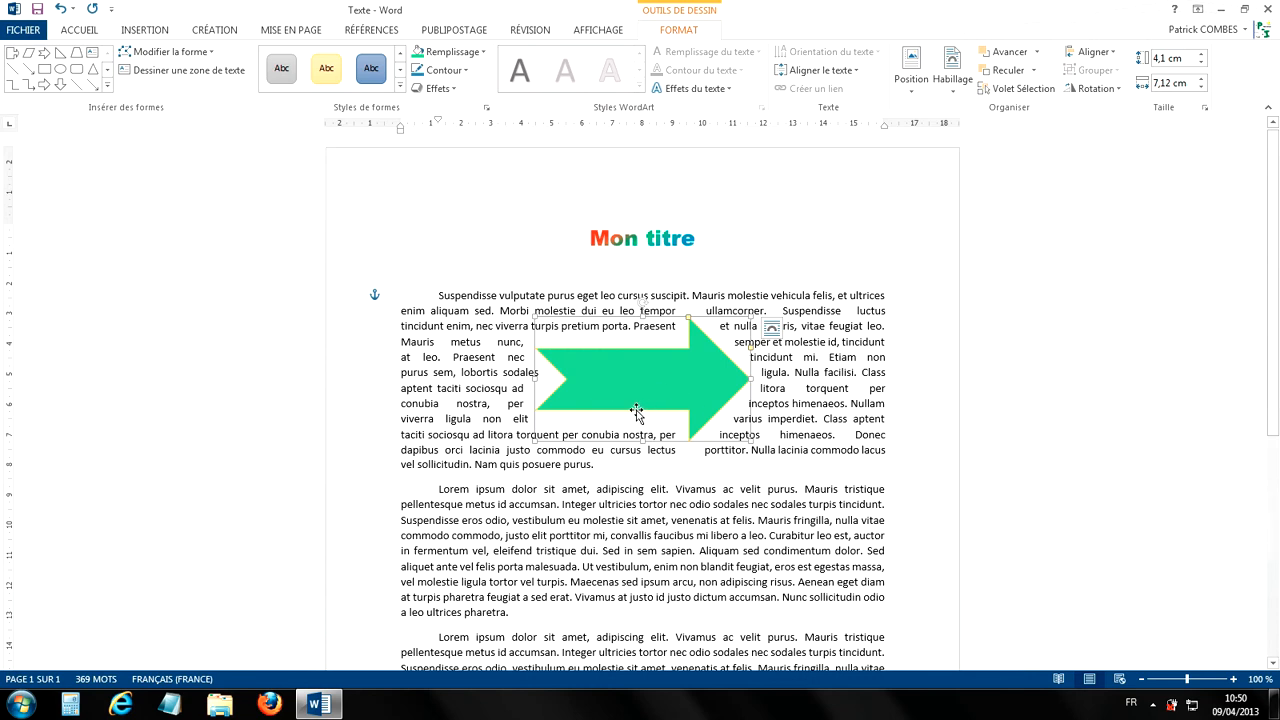
# Step: Try the water droplets texture as the arrow's fill, and set the fill back to the recently used green
pyautogui.click(478, 55)
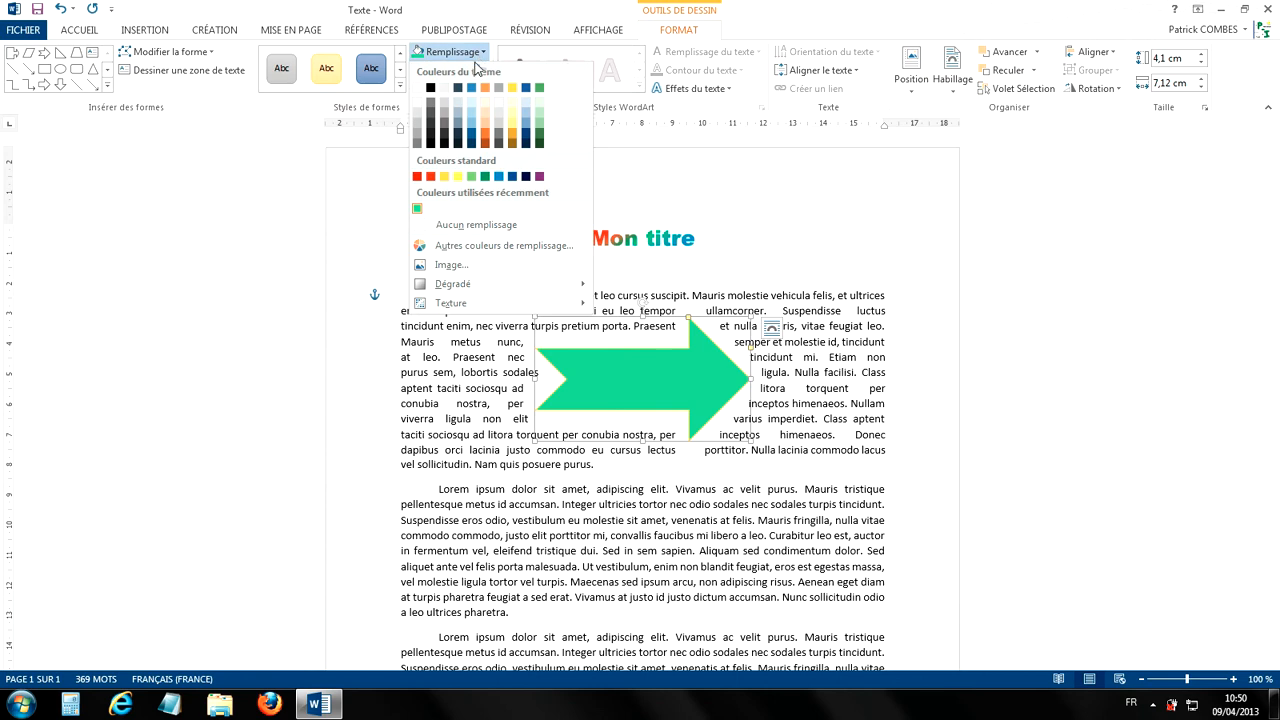
pyautogui.moveTo(482, 310)
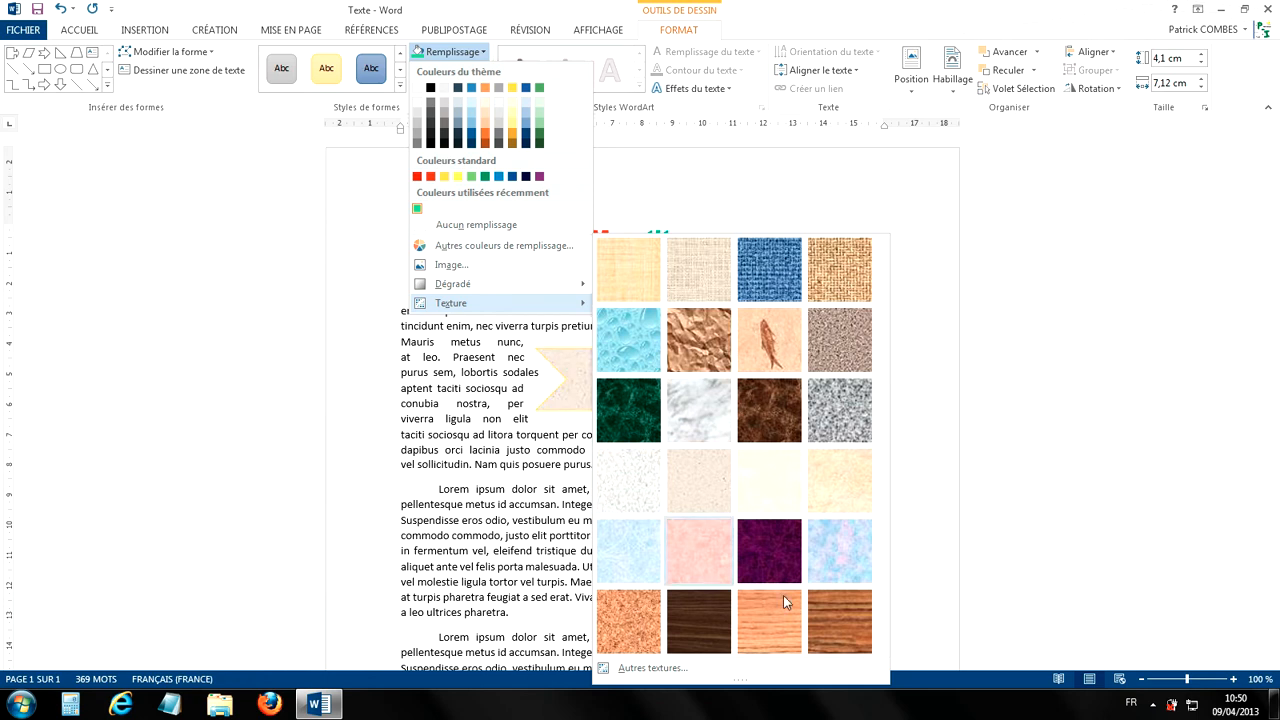
pyautogui.click(630, 351)
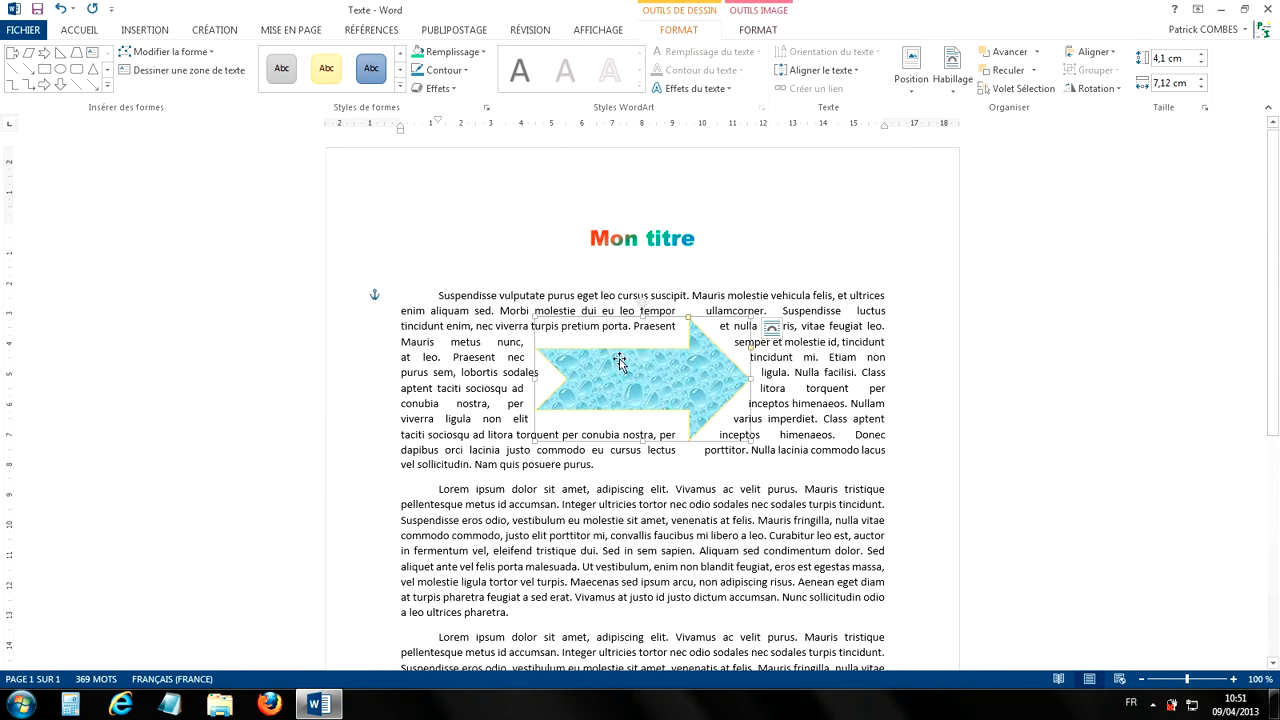
pyautogui.click(468, 53)
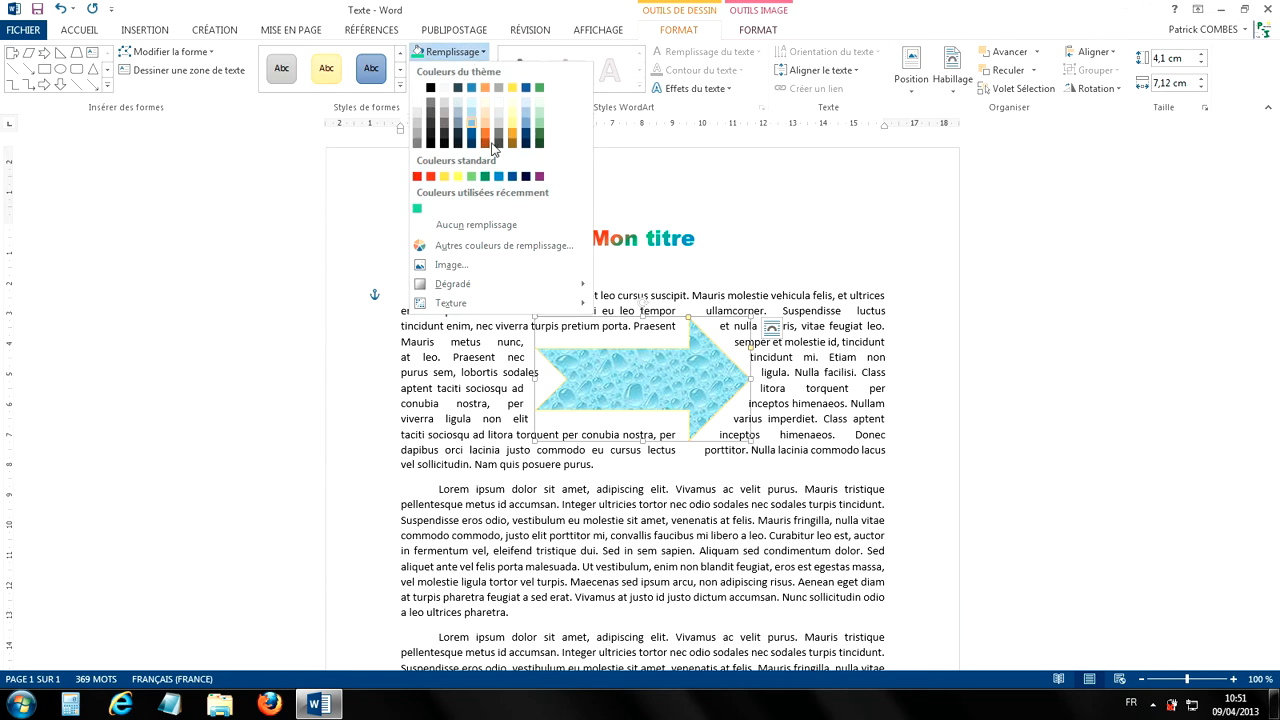
pyautogui.click(417, 208)
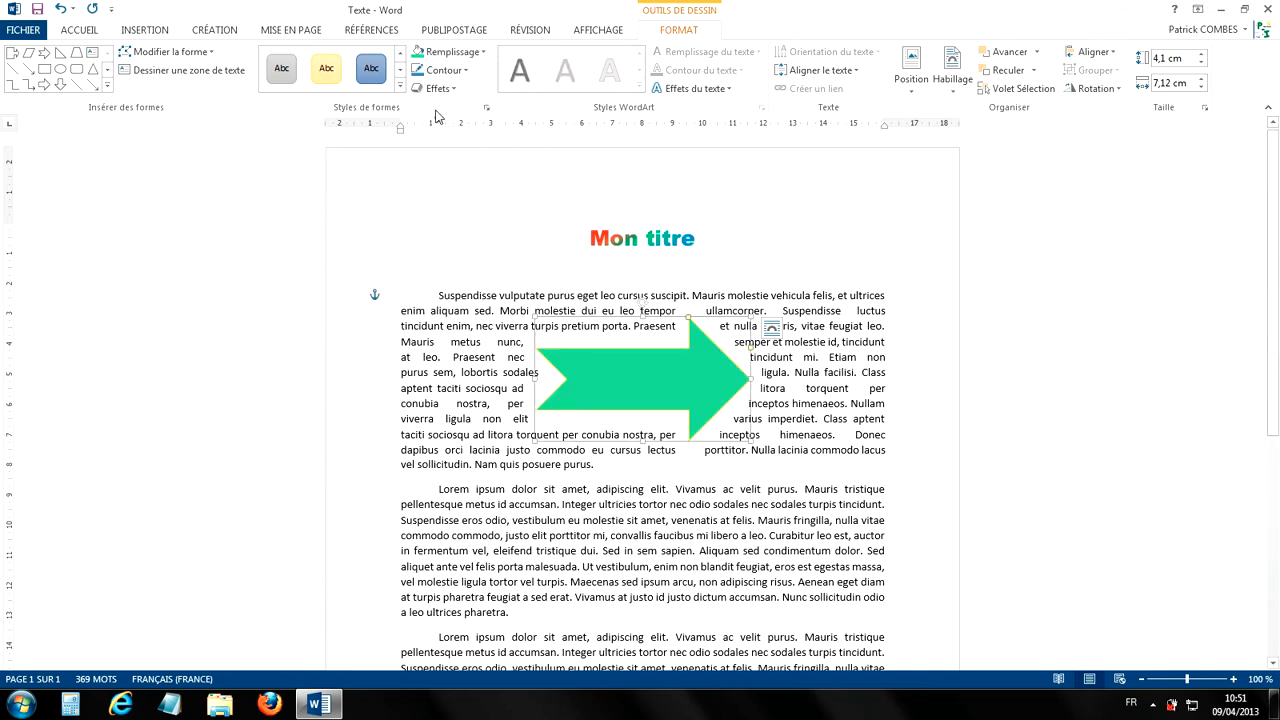
# Step: Apply the dark gradient variation that radiates from the center to the green arrow
pyautogui.click(460, 55)
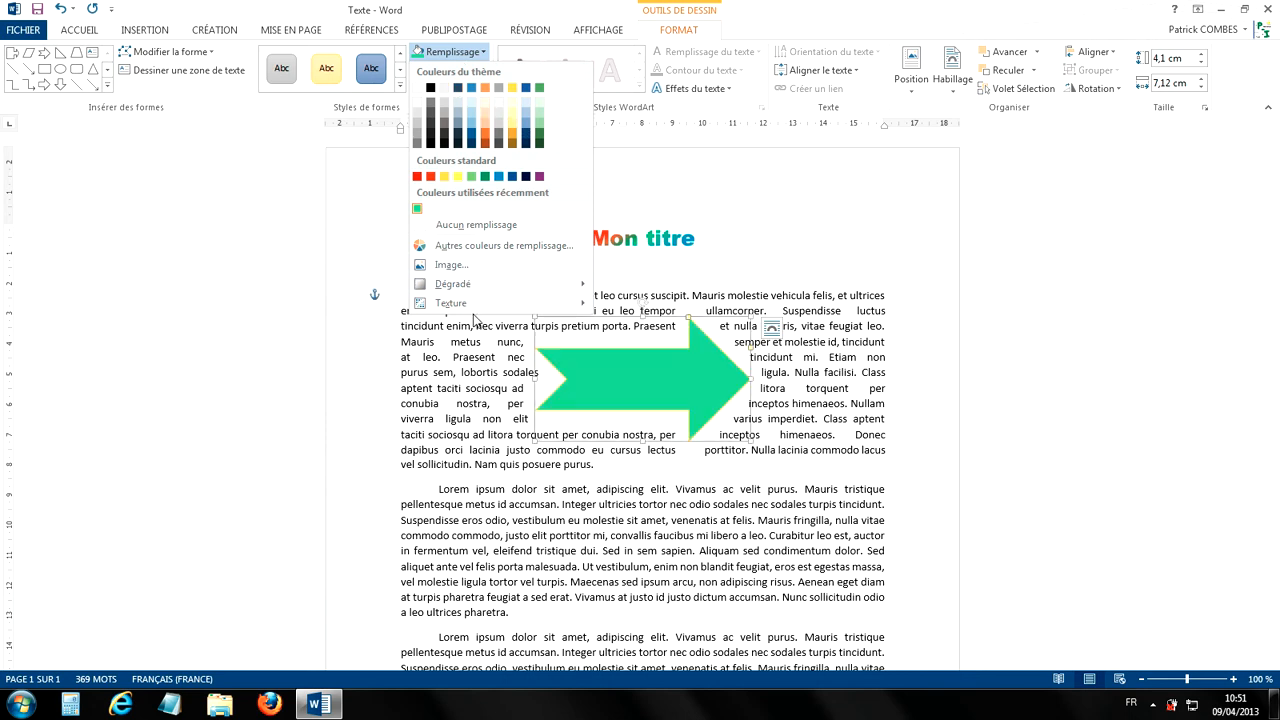
pyautogui.moveTo(455, 285)
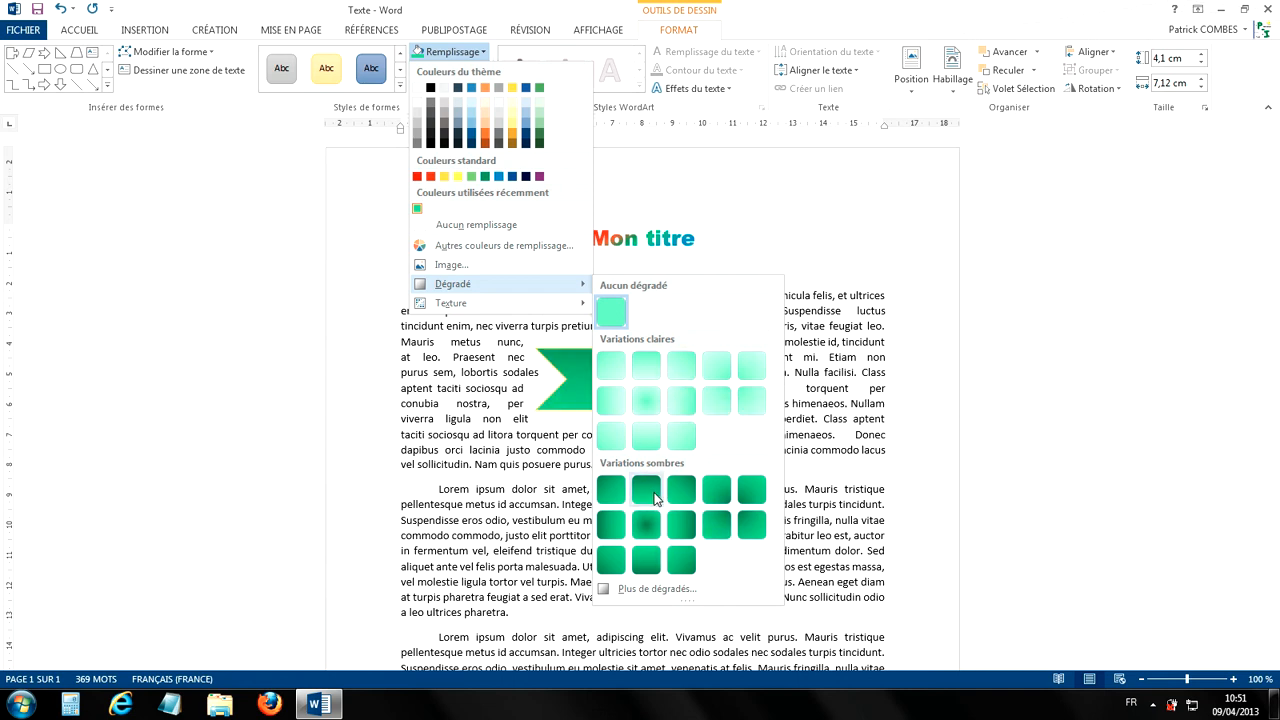
pyautogui.click(646, 530)
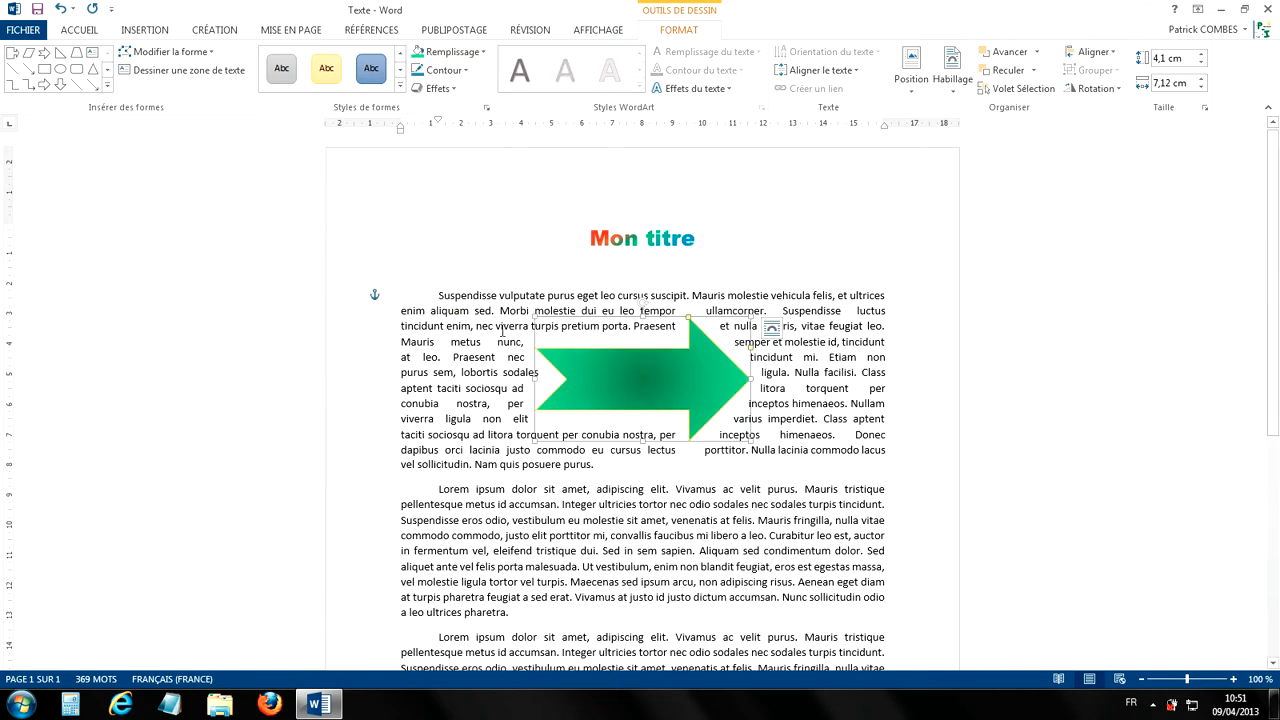
# Step: Open the detailed gradient fill settings for the arrow and apply the medium yellow preset gradient
pyautogui.click(450, 55)
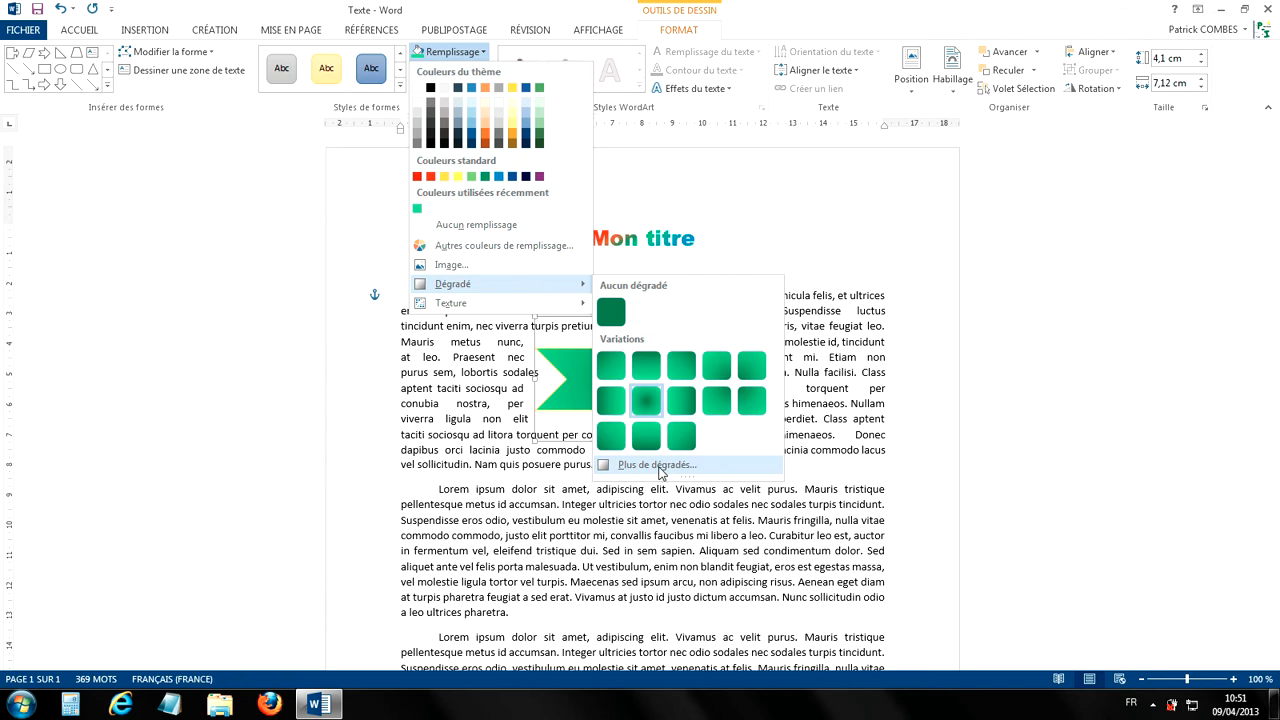
pyautogui.click(660, 473)
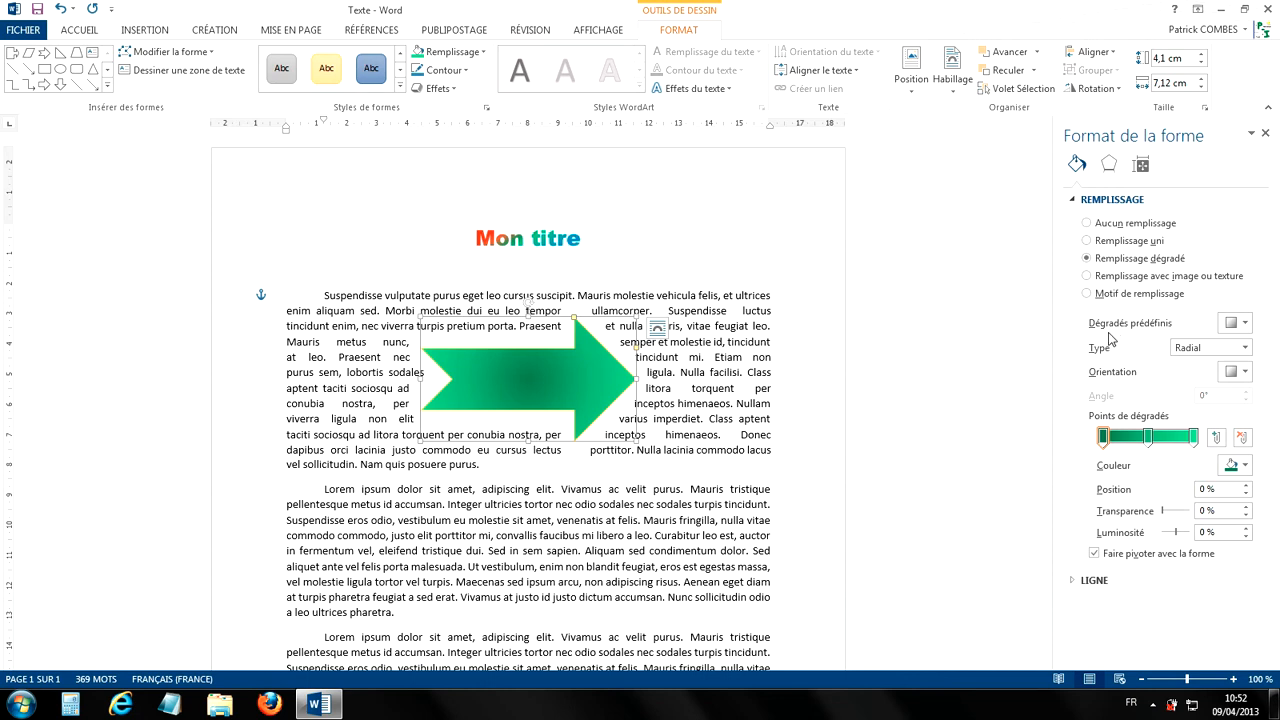
pyautogui.click(1245, 325)
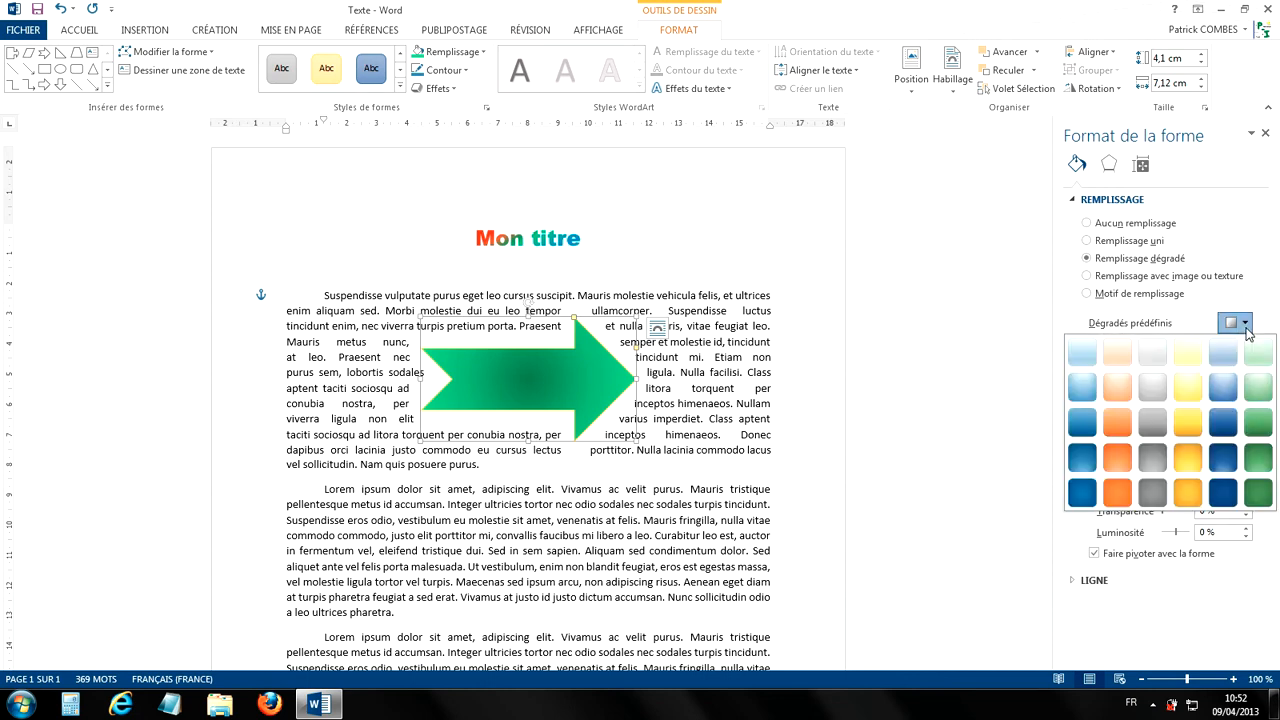
pyautogui.click(1188, 424)
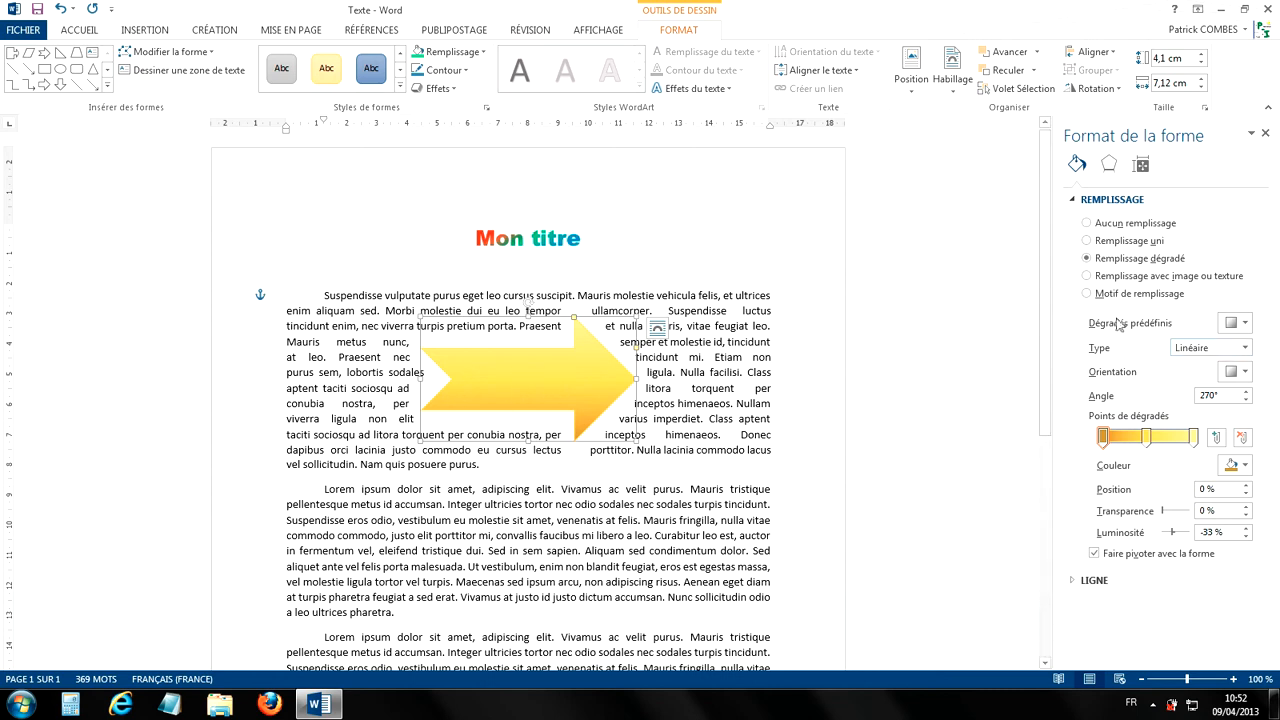
# Step: Change the arrow's gradient type to Radial and orient it from the center
pyautogui.click(1246, 350)
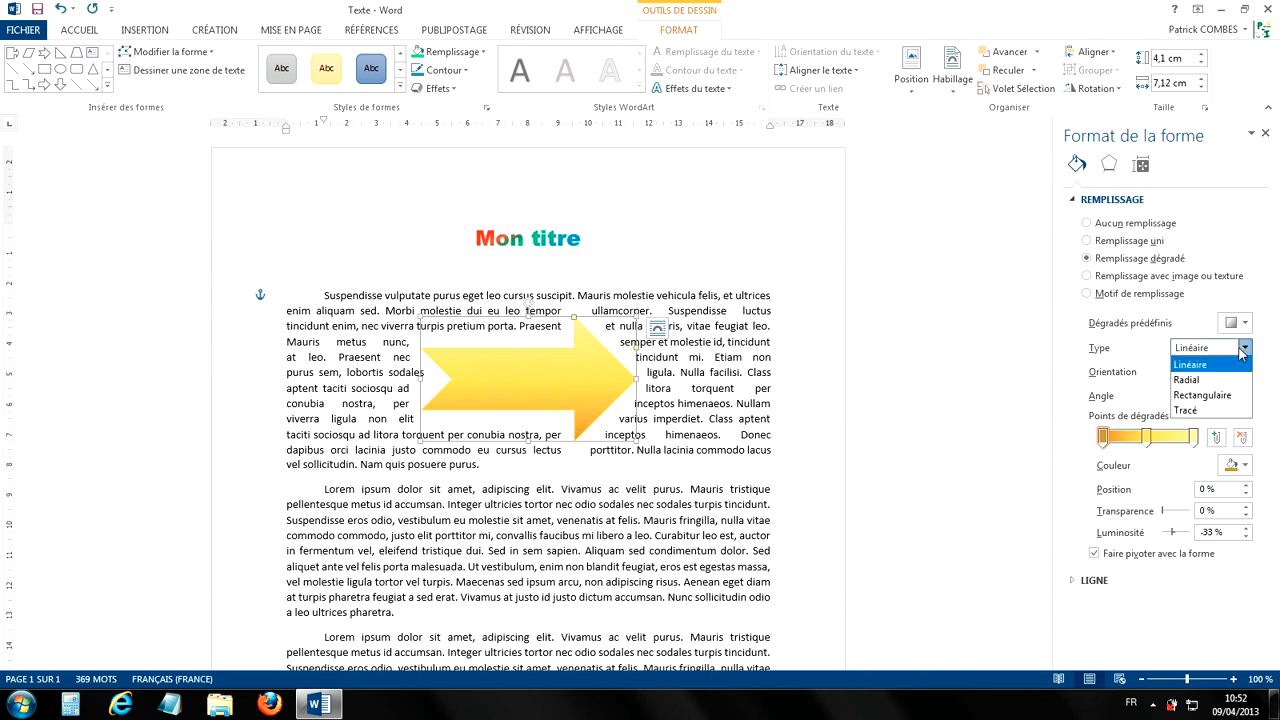
pyautogui.click(1190, 380)
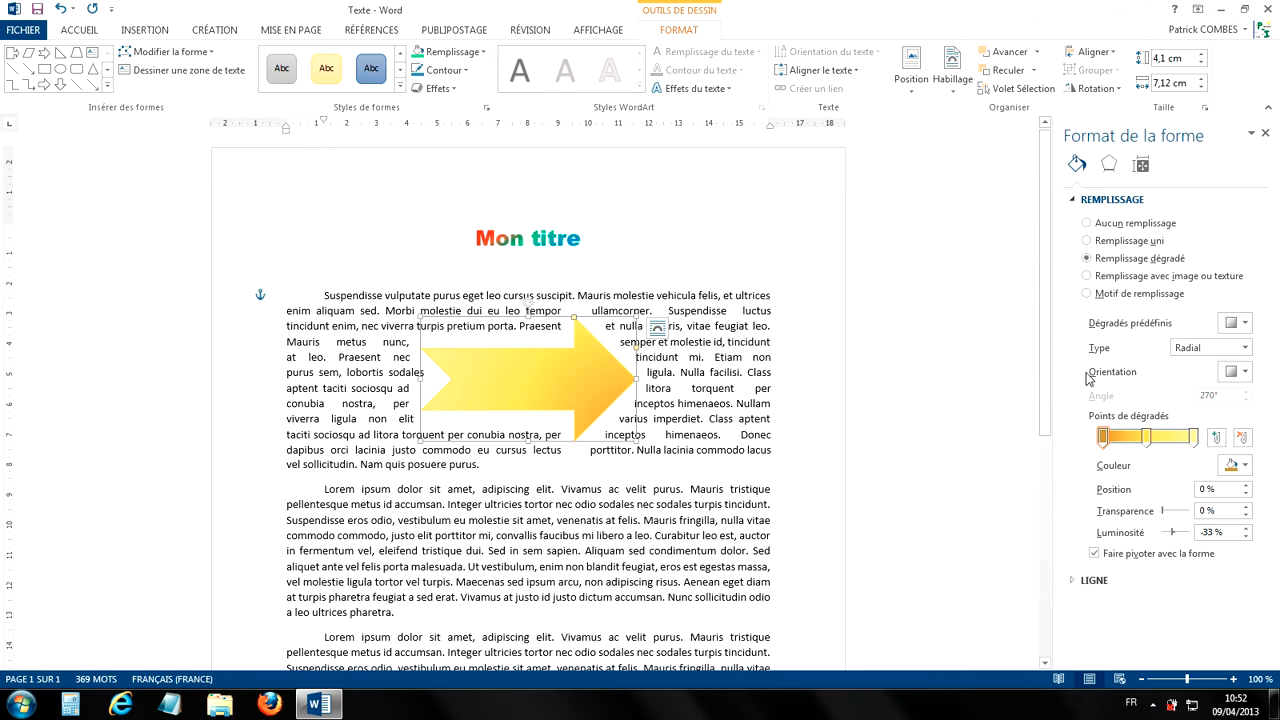
pyautogui.click(1230, 372)
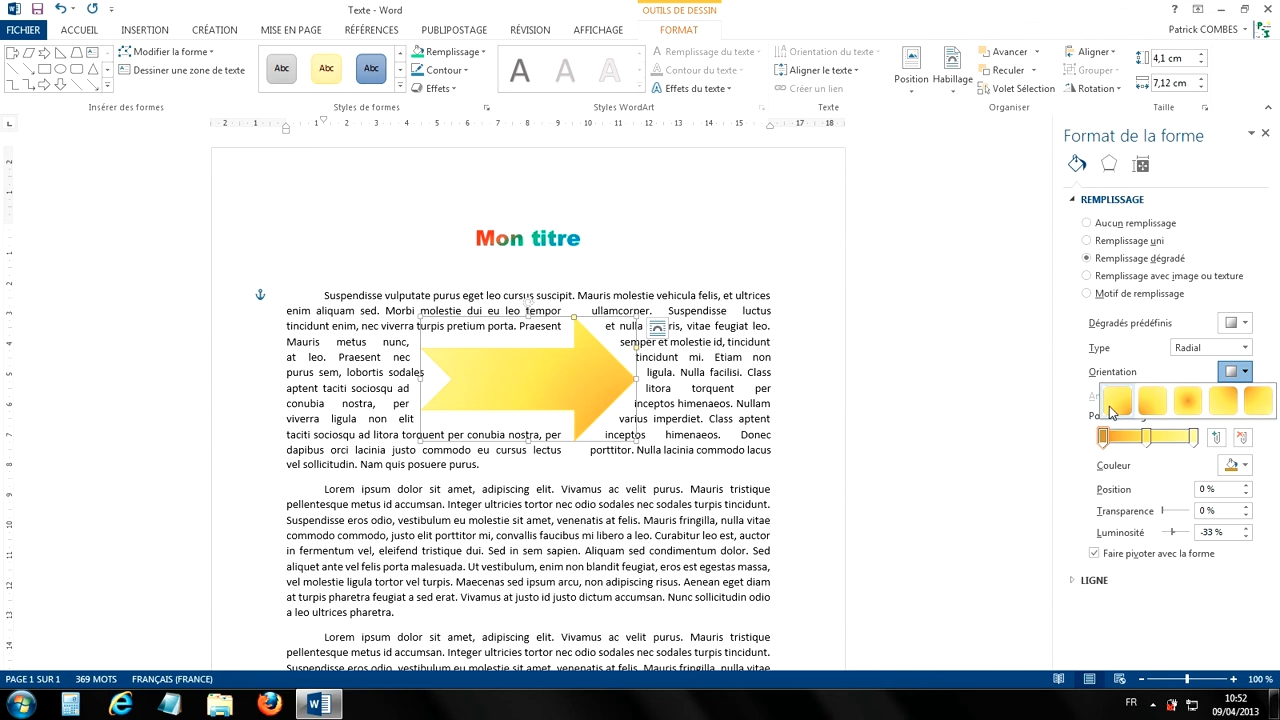
pyautogui.click(1198, 410)
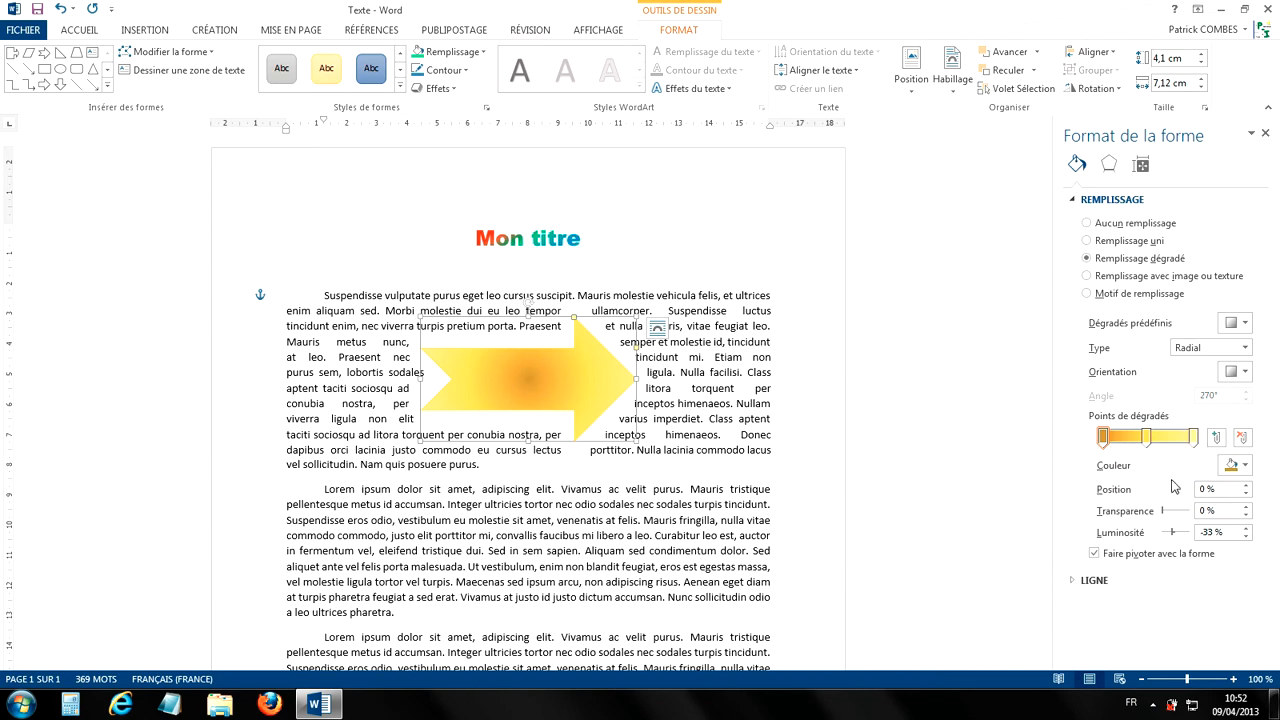
# Step: Set the color of the arrow's first gradient stop to the standard red
pyautogui.click(1106, 440)
pyautogui.click(1244, 466)
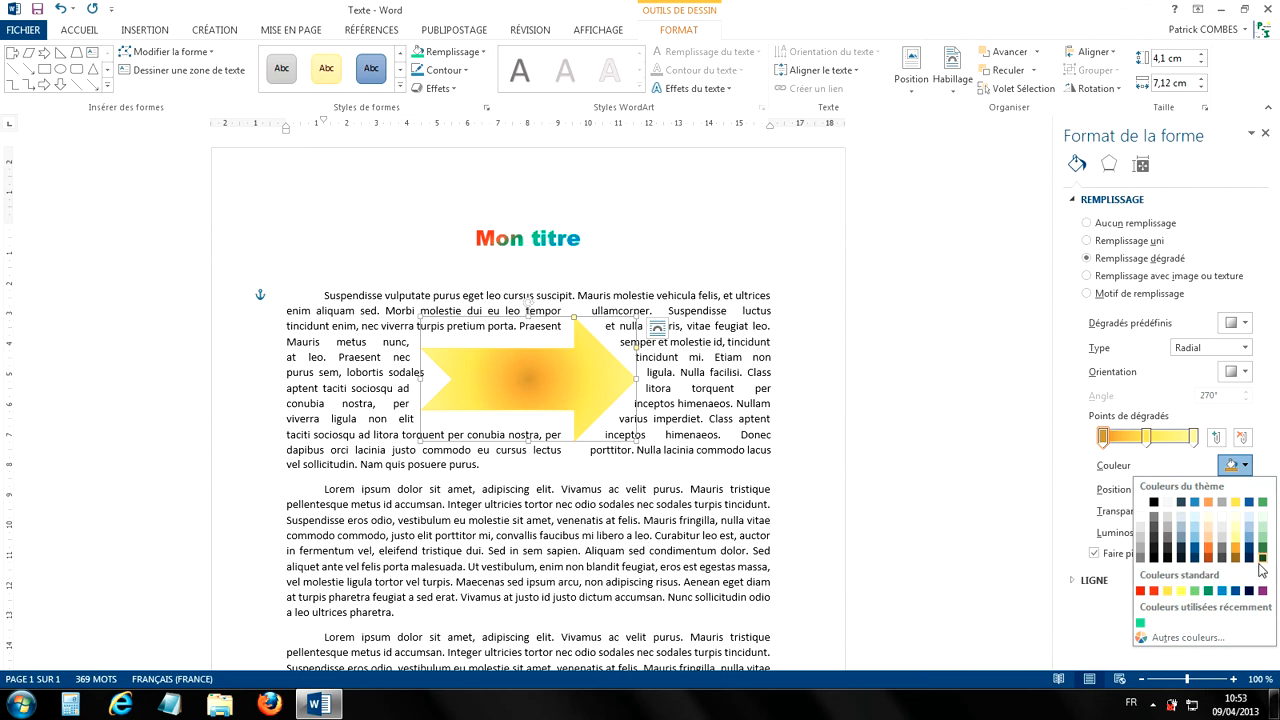
pyautogui.click(1186, 637)
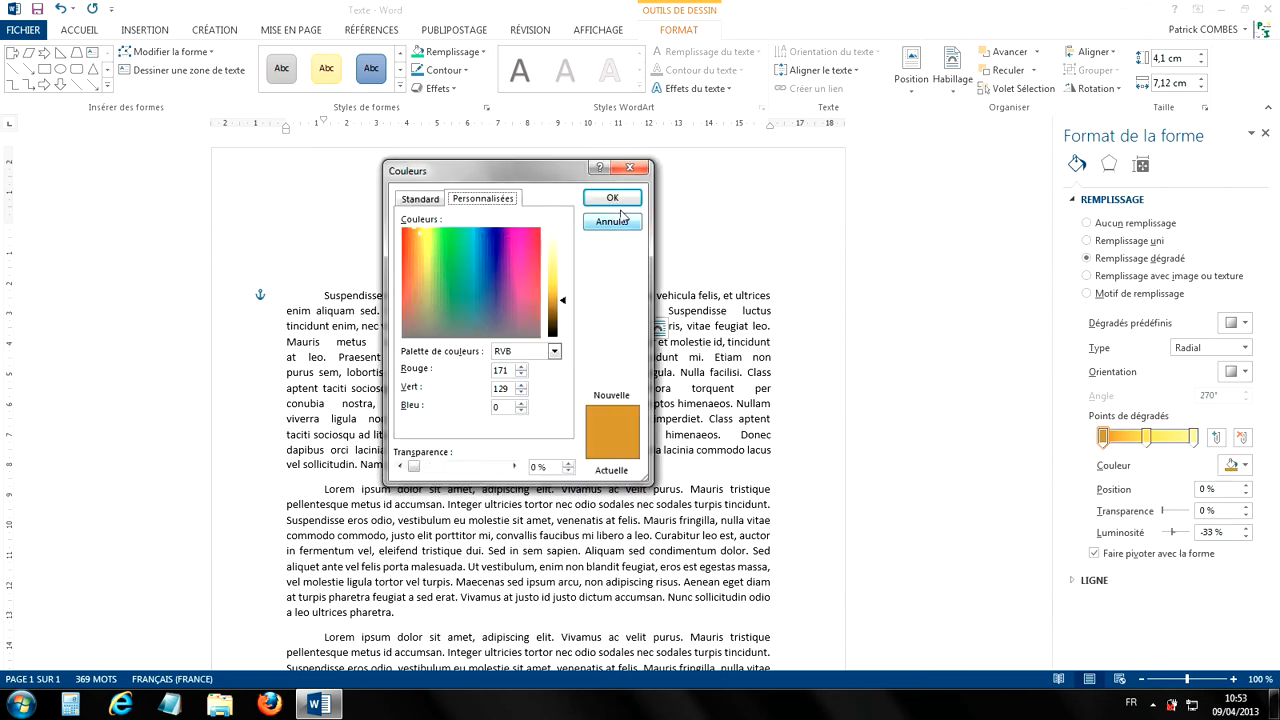
pyautogui.click(629, 170)
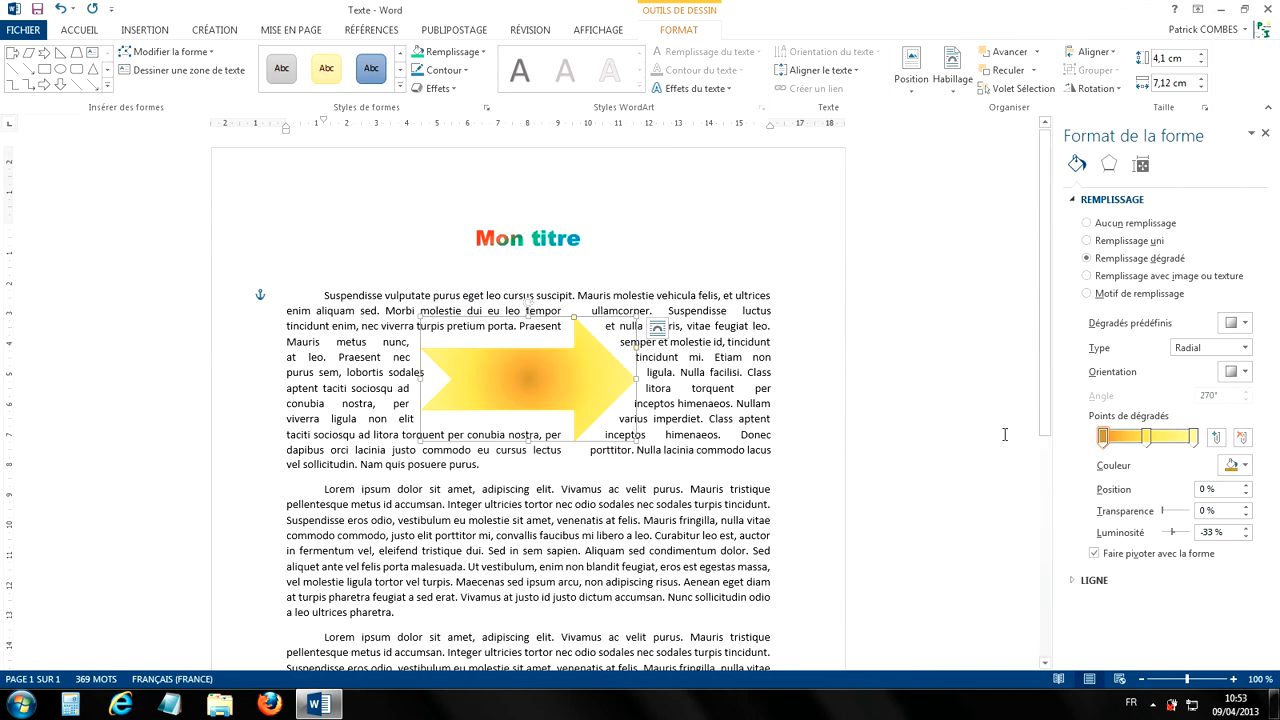
pyautogui.click(1245, 466)
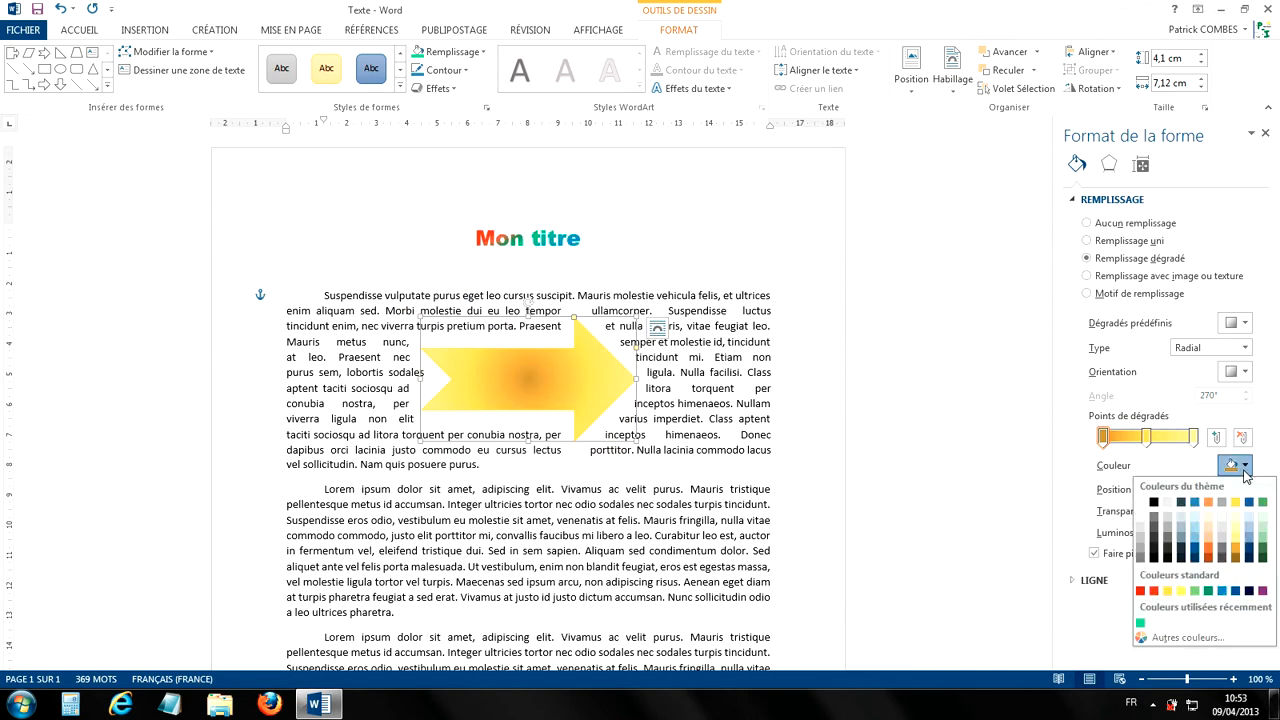
pyautogui.click(1154, 591)
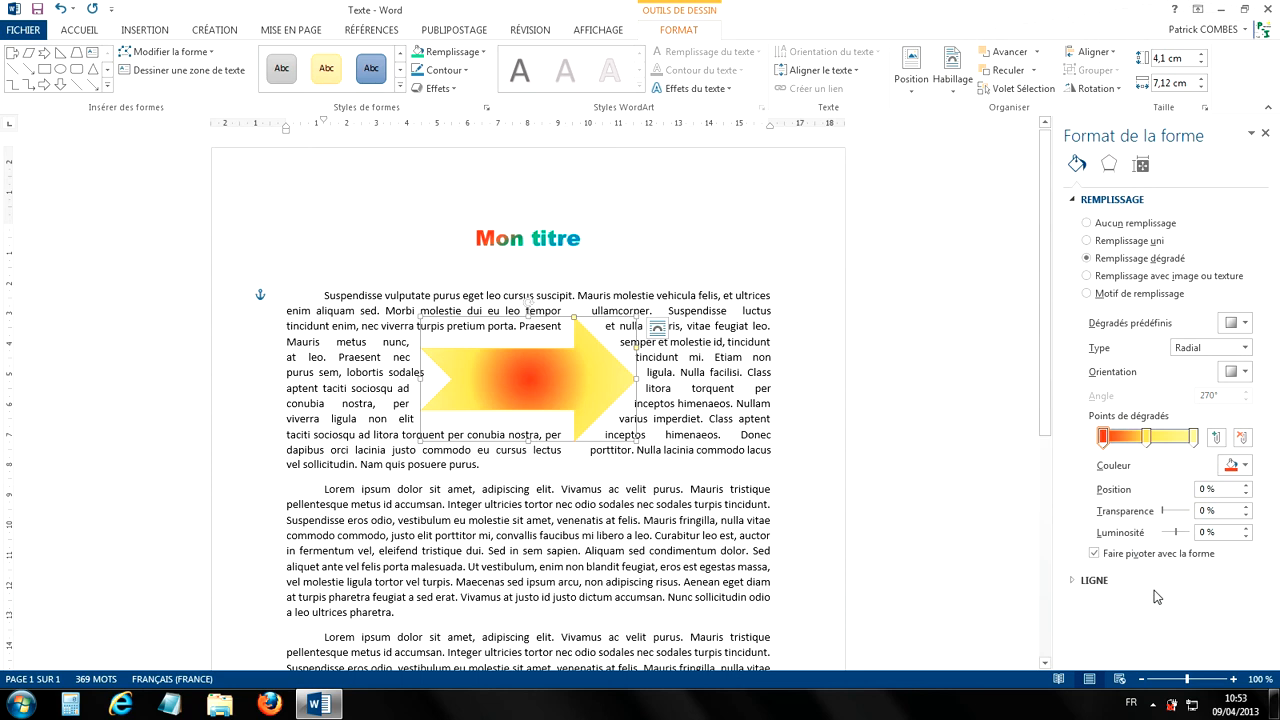
# Step: Set the color of the gradient's last stop, at 100 %, to the standard yellow
pyautogui.click(1199, 441)
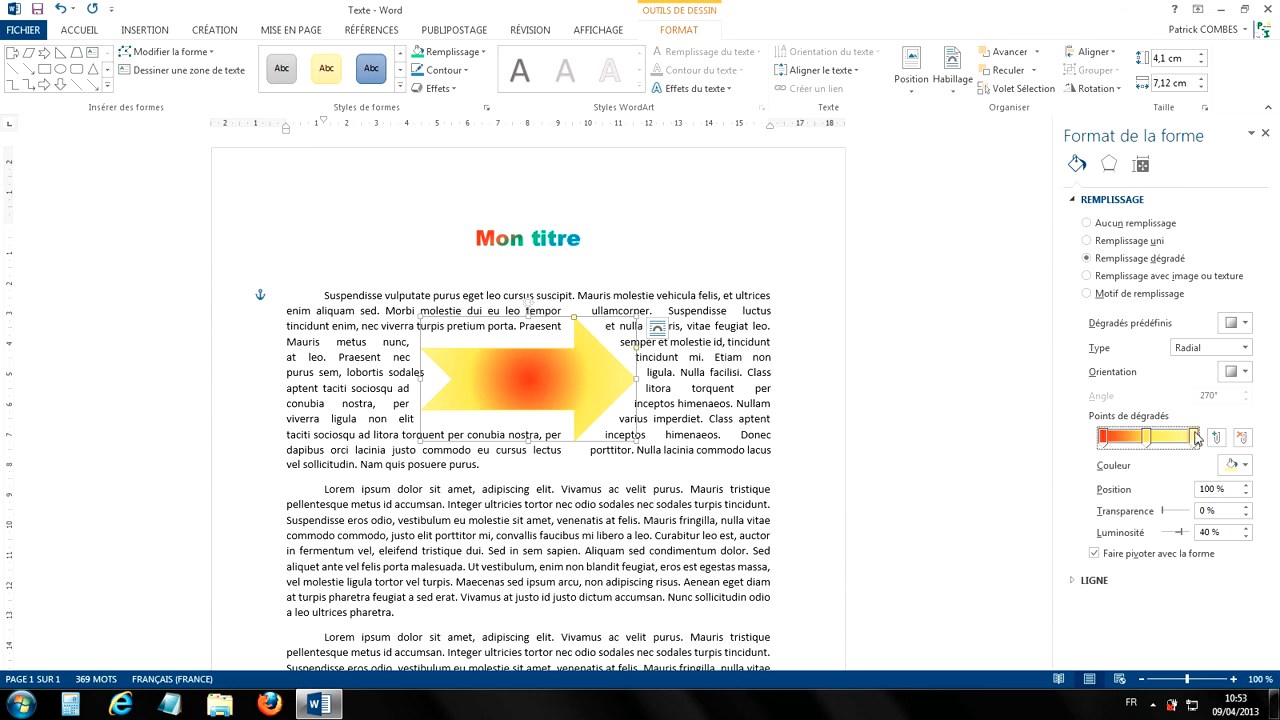
pyautogui.click(1238, 468)
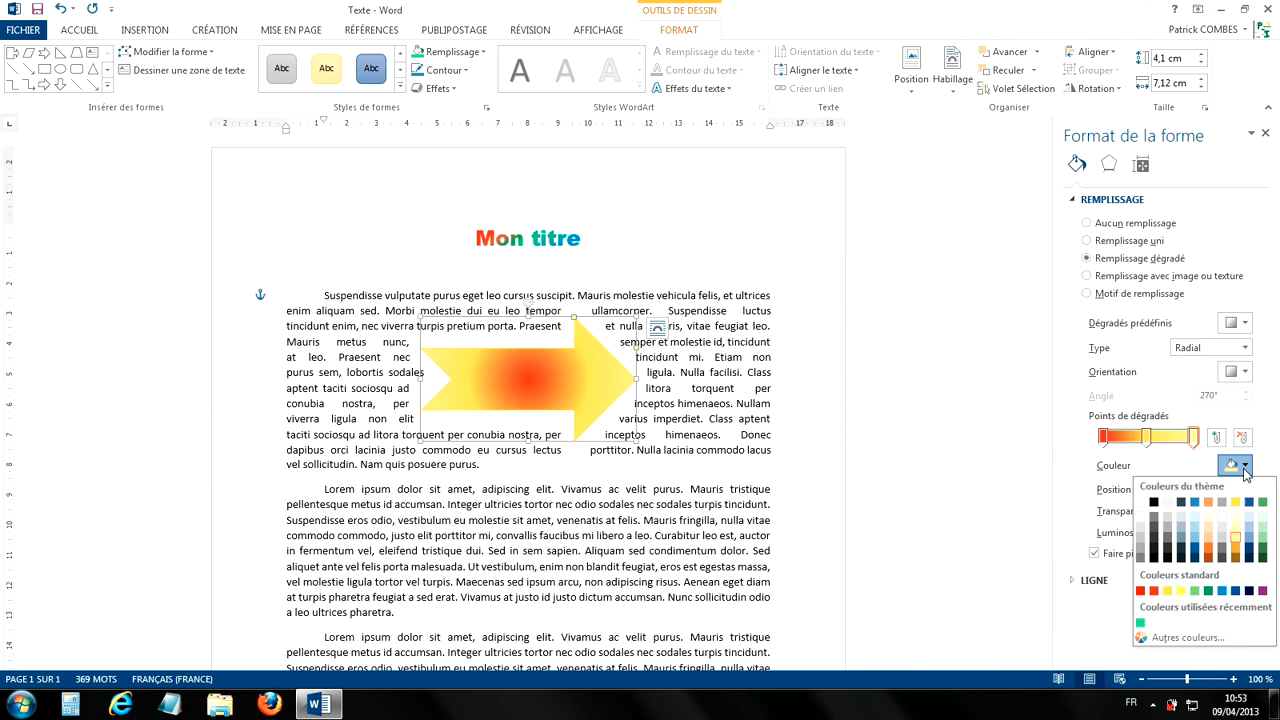
pyautogui.click(1183, 592)
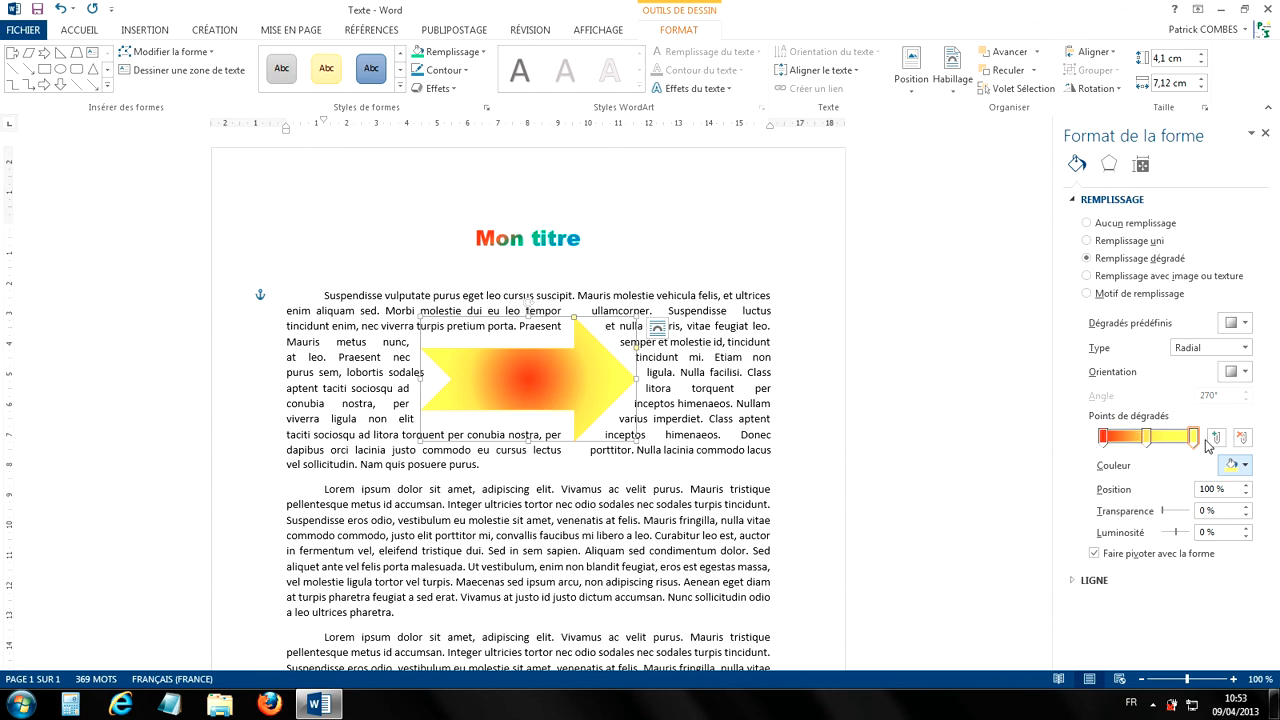
# Step: Replace the middle gradient stop with a new stop at 50 % and color it standard blue
pyautogui.click(1147, 440)
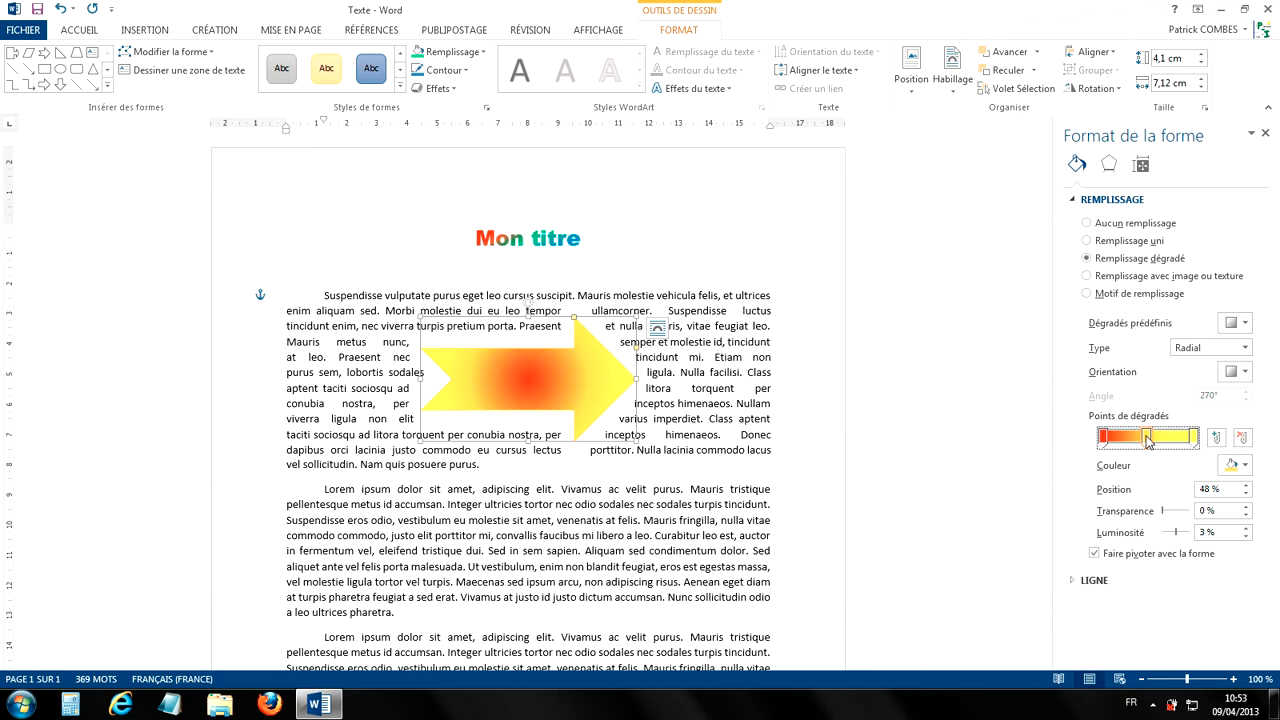
pyautogui.click(1244, 446)
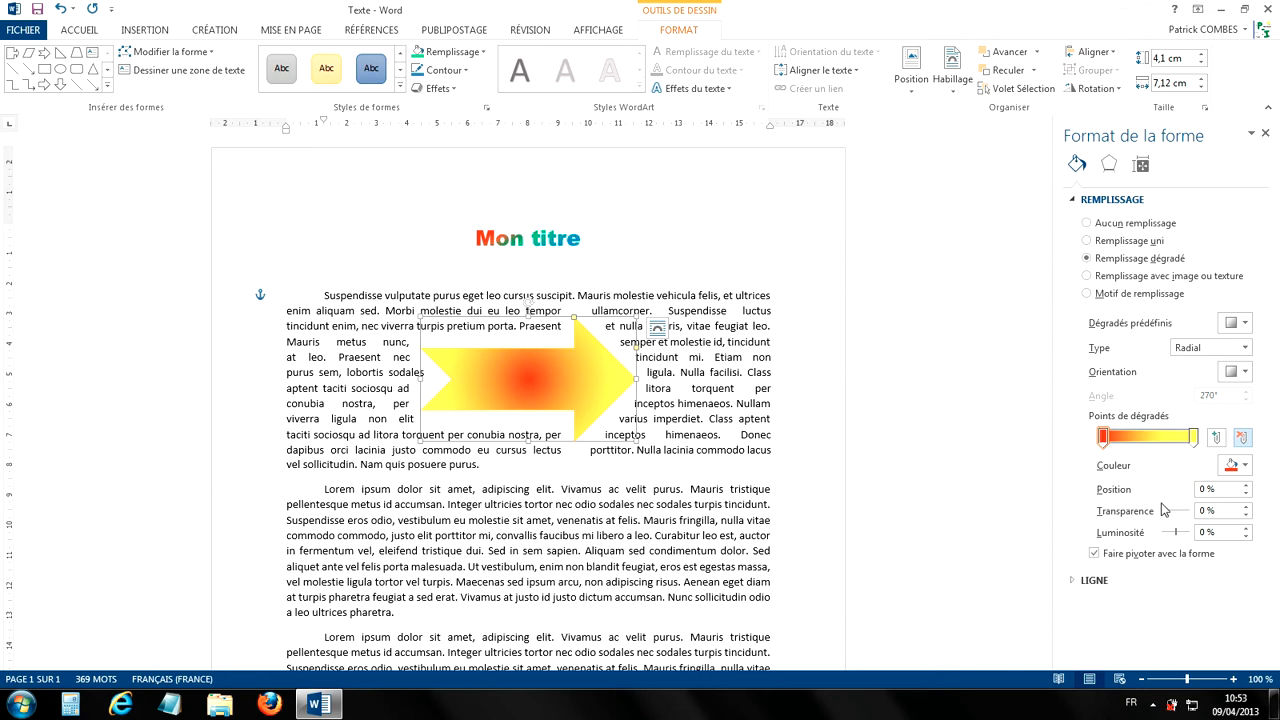
pyautogui.click(1216, 440)
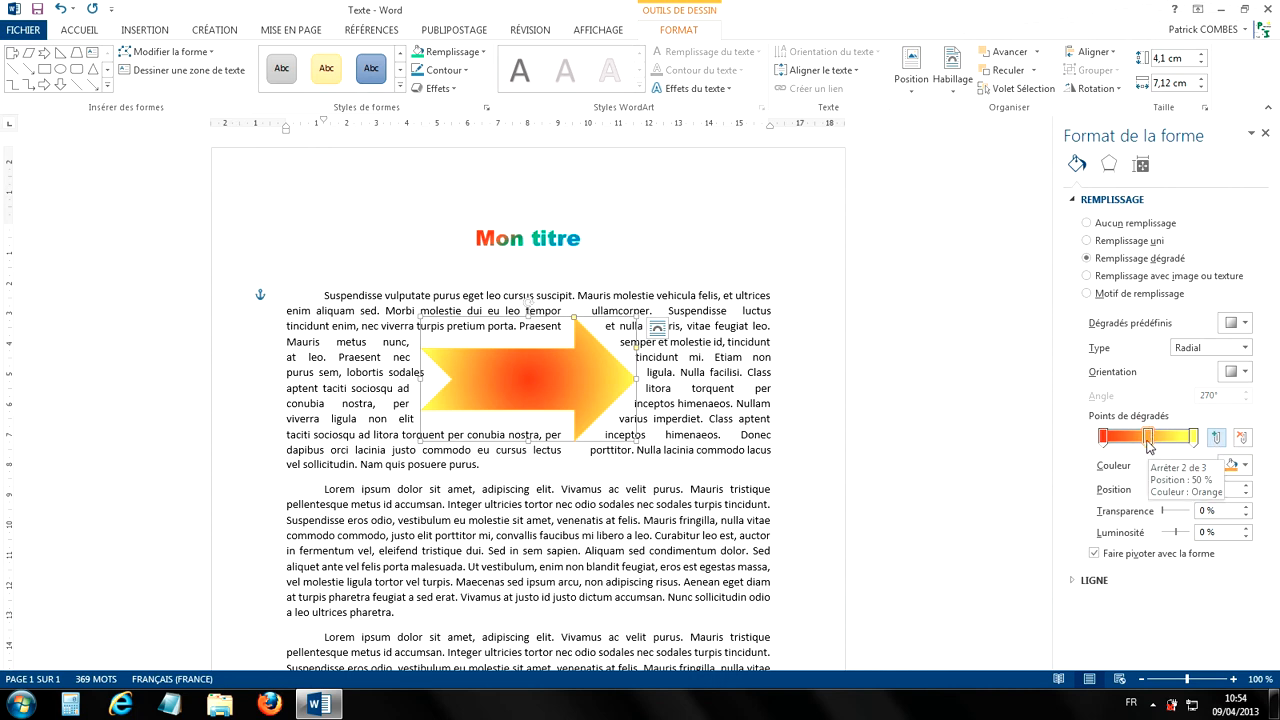
pyautogui.click(1148, 440)
pyautogui.click(1234, 466)
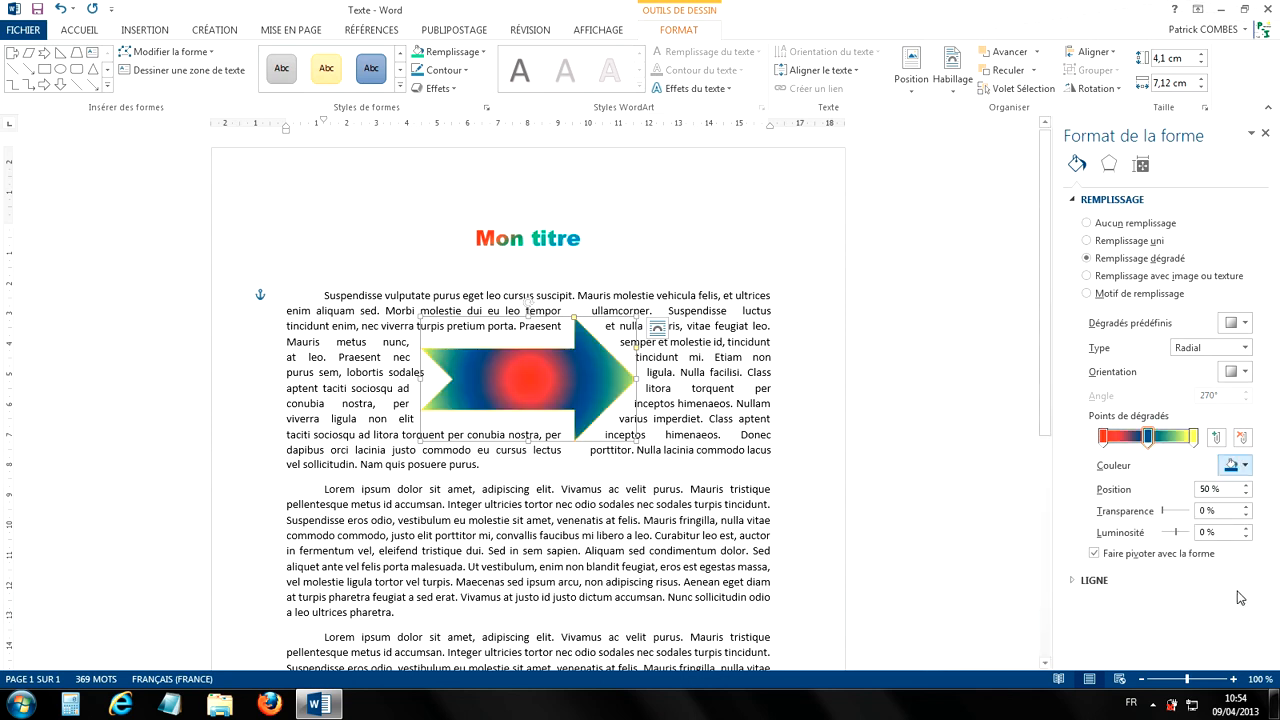